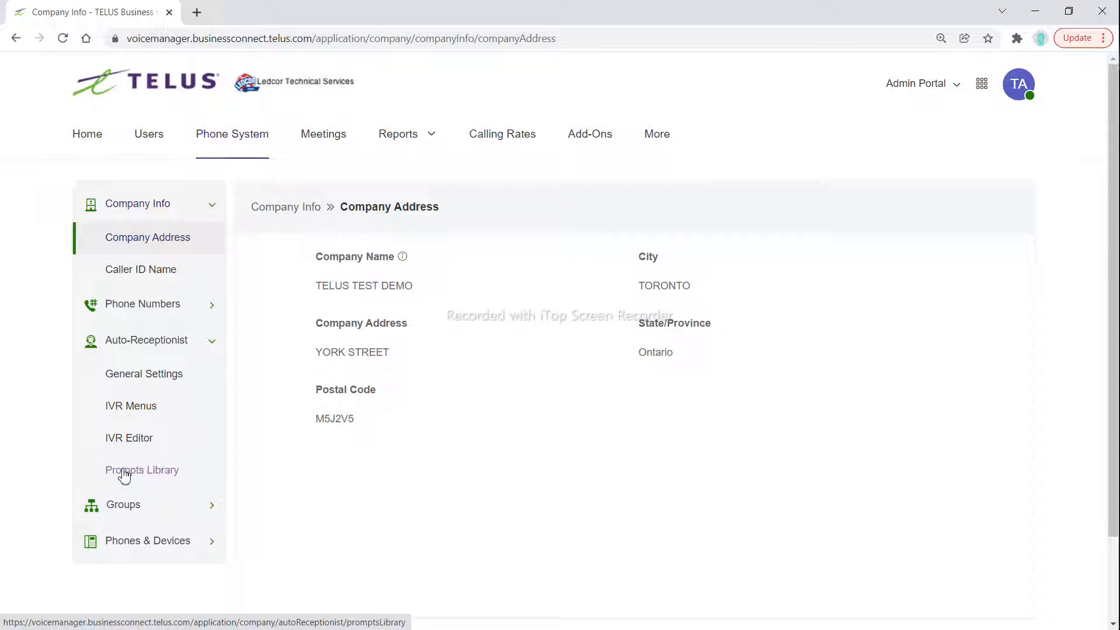
Step: Set up a computer-microphone recording named Initial Intro in the Prompts Library, and cancel it without recording
{"action": "left_click", "coordinate": [124, 476]}
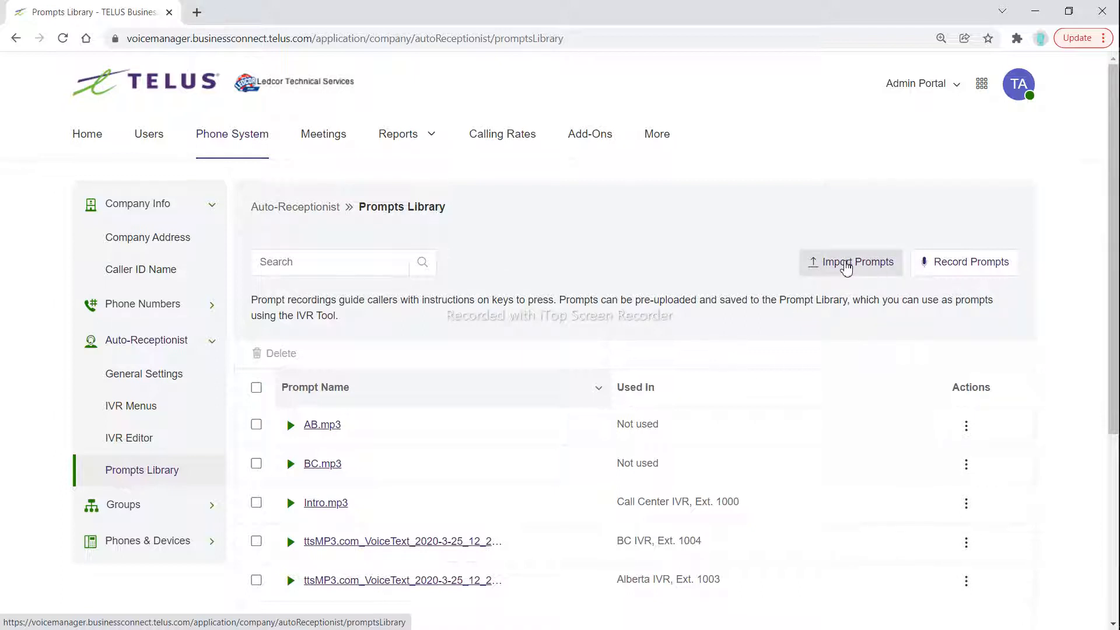
{"action": "left_click", "coordinate": [988, 273]}
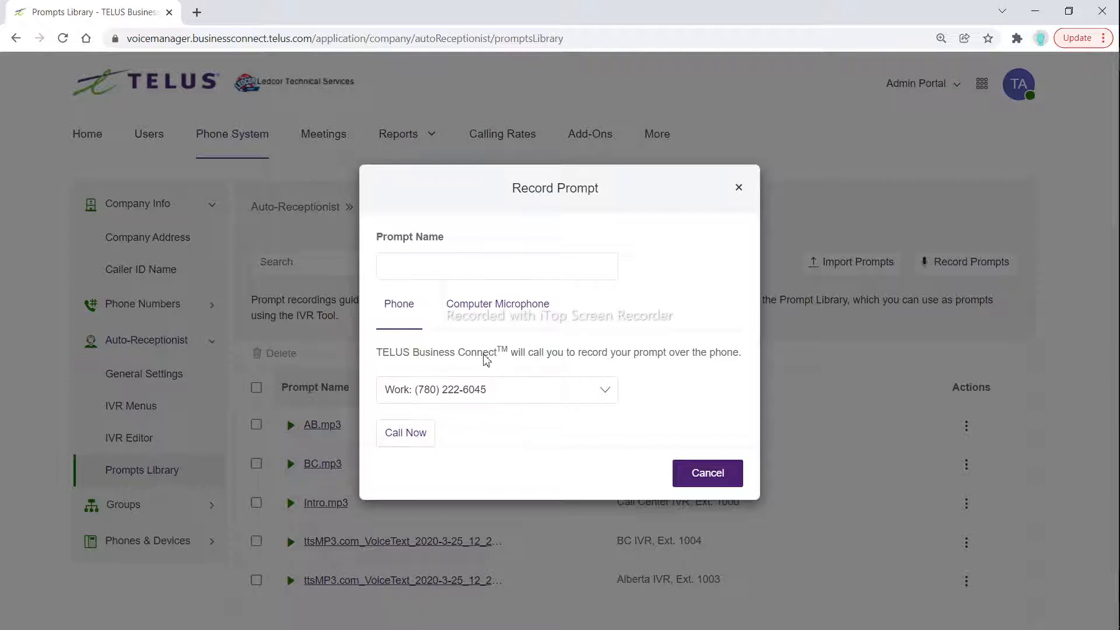
{"action": "left_click", "coordinate": [498, 304]}
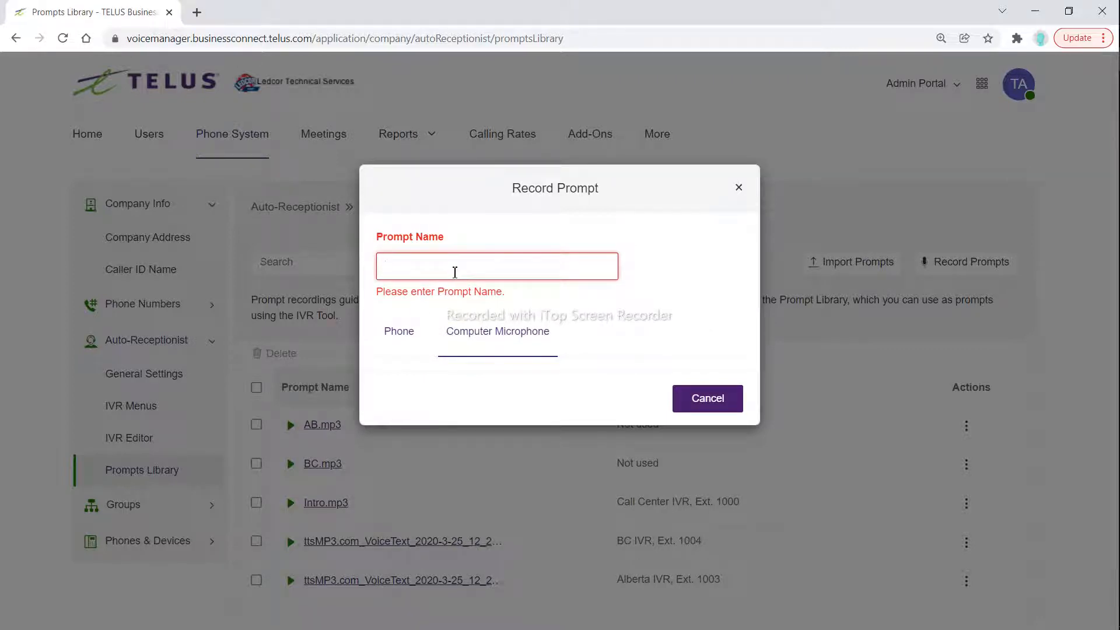
{"action": "left_click", "coordinate": [455, 272]}
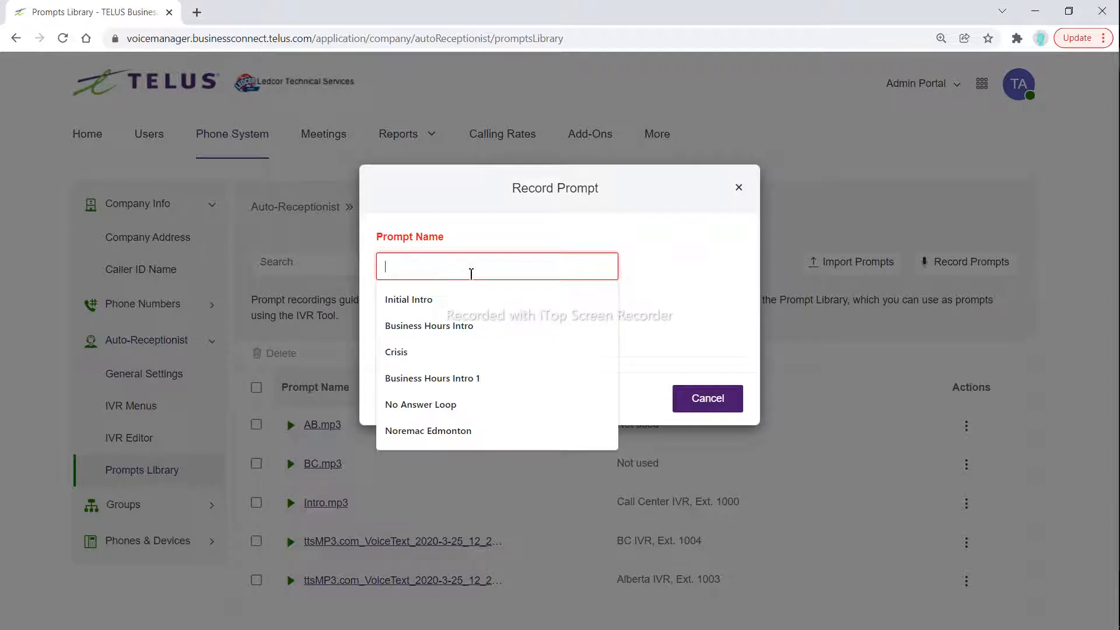
{"action": "left_click", "coordinate": [408, 299]}
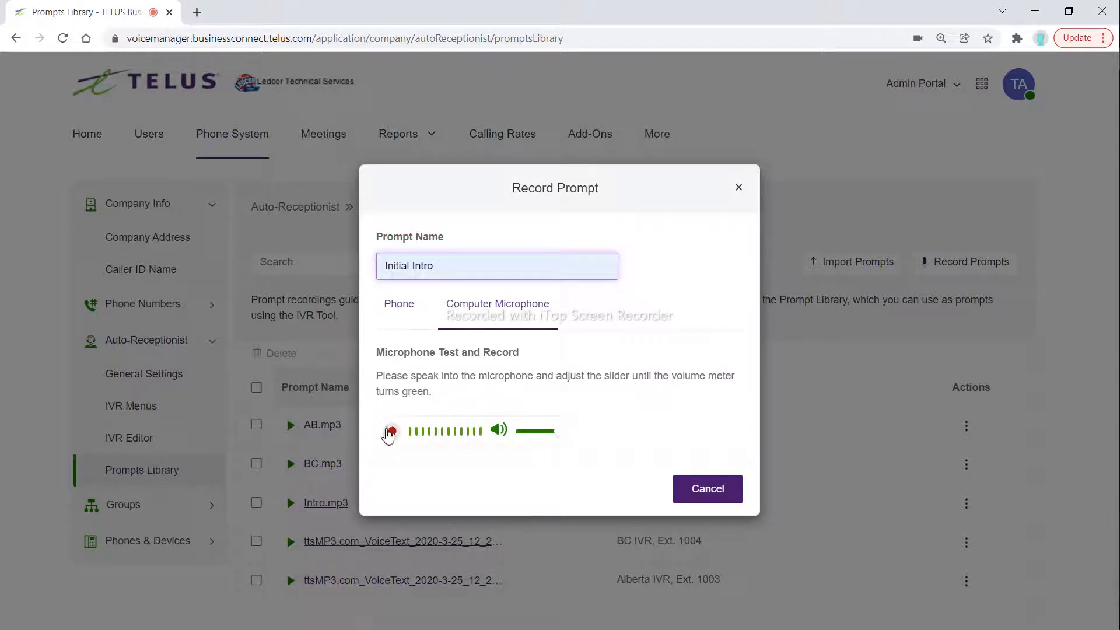
{"action": "left_click", "coordinate": [708, 488]}
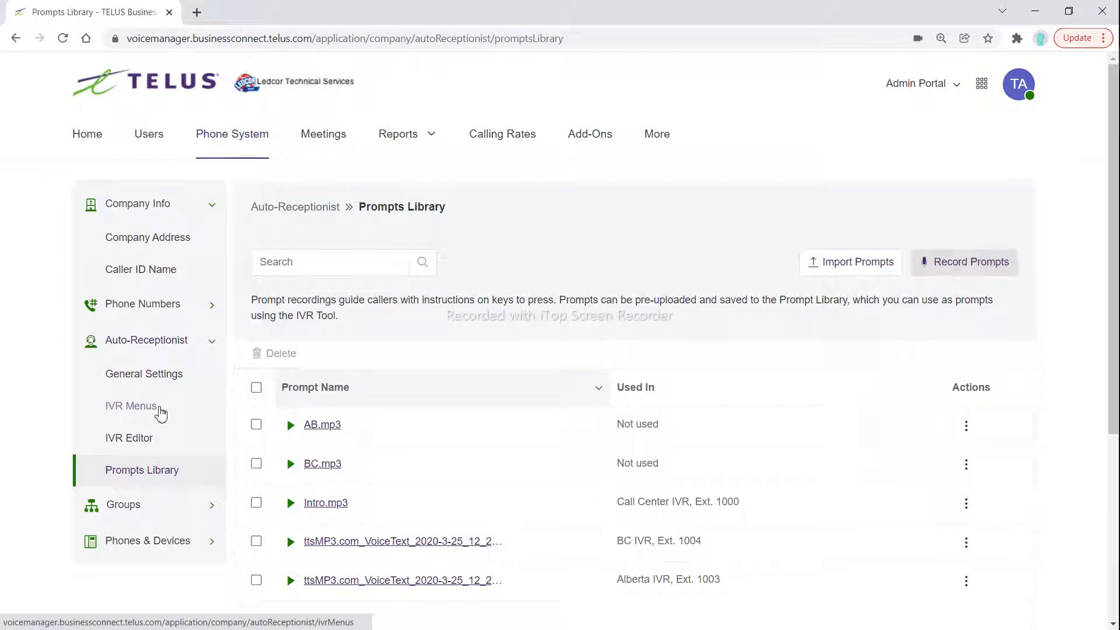
Step: Create a new IVR menu with the extension name TEST and save it
{"action": "left_click", "coordinate": [128, 407]}
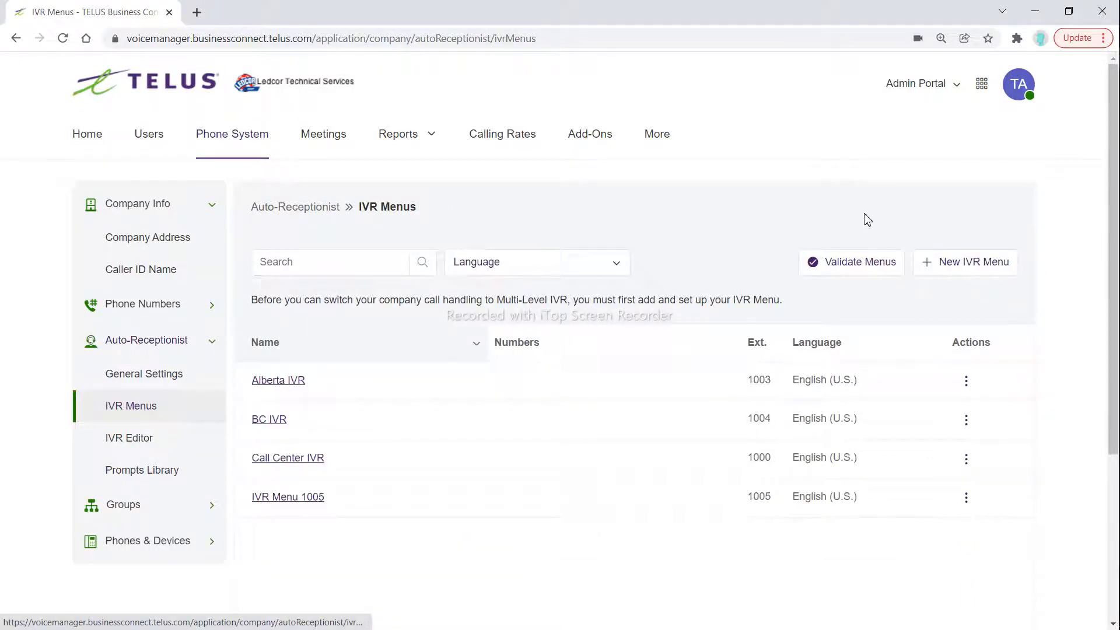
{"action": "left_click", "coordinate": [1001, 282]}
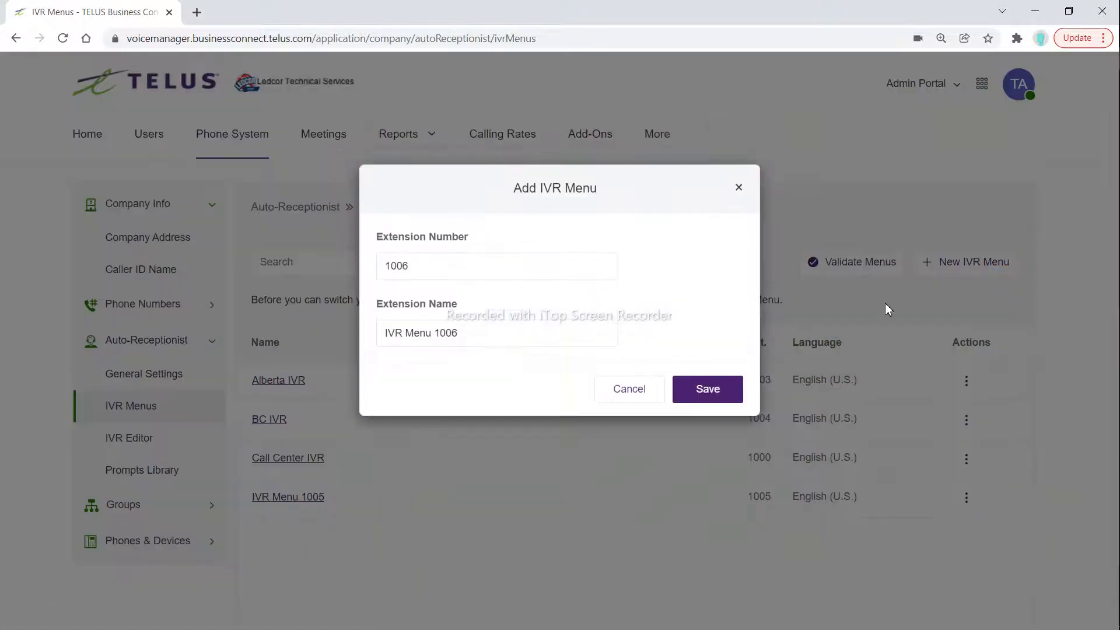
{"action": "left_click_drag", "start_coordinate": [482, 342], "coordinate": [198, 368]}
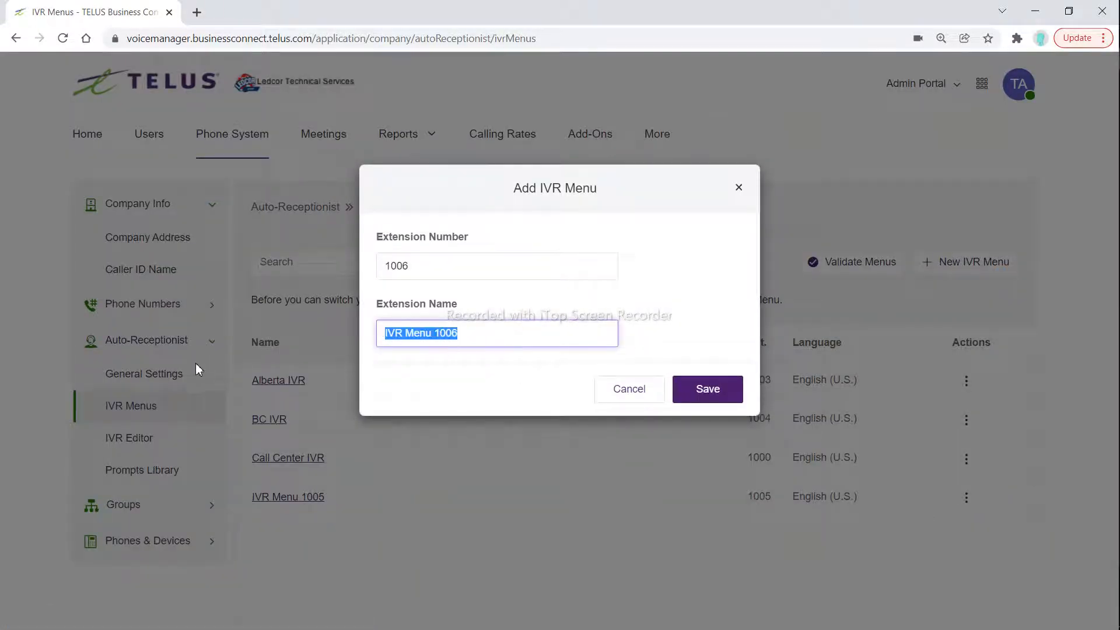
{"action": "type", "text": "TEST"}
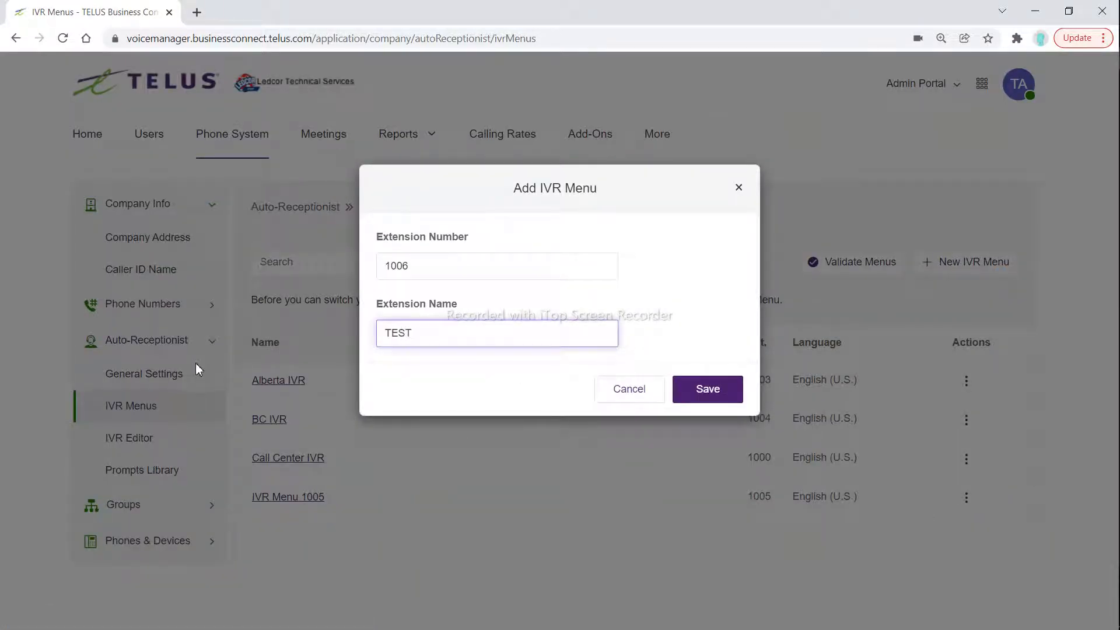
{"action": "left_click", "coordinate": [709, 391]}
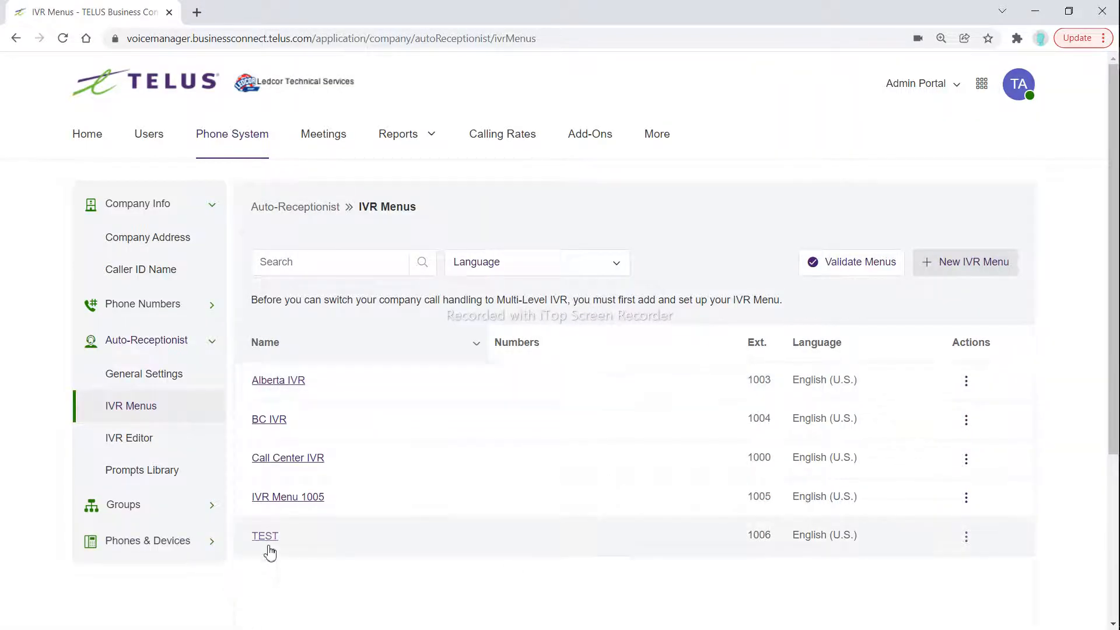
Step: Set the TEST menu's prompt mode to Audio, choose AB.mp3 as its prompt, and save
{"action": "left_click", "coordinate": [265, 538]}
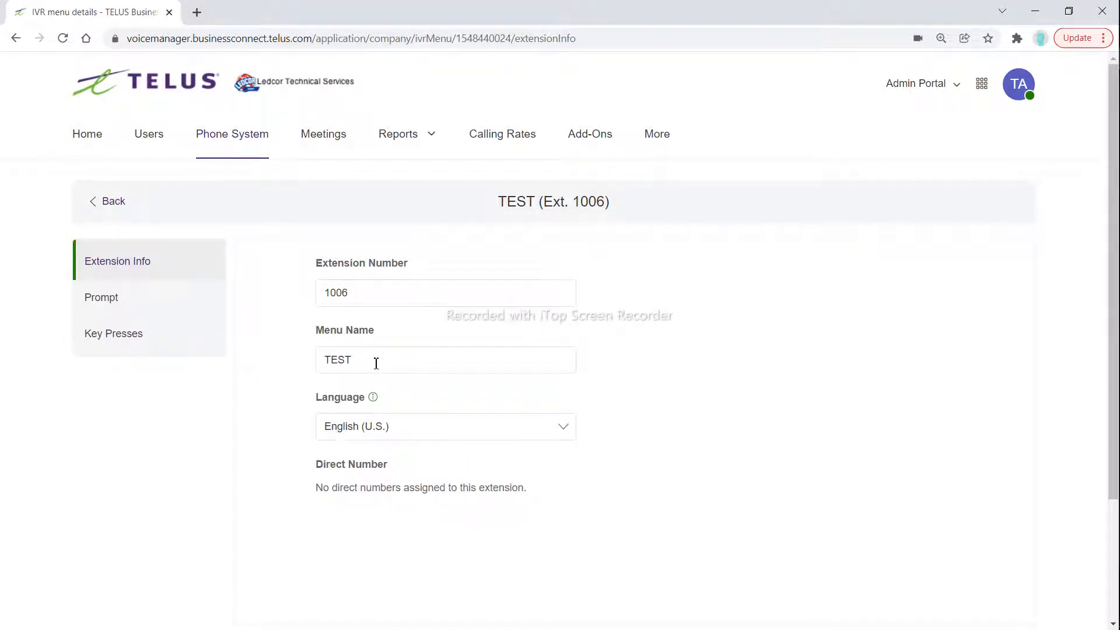
{"action": "left_click_drag", "start_coordinate": [376, 363], "coordinate": [262, 367]}
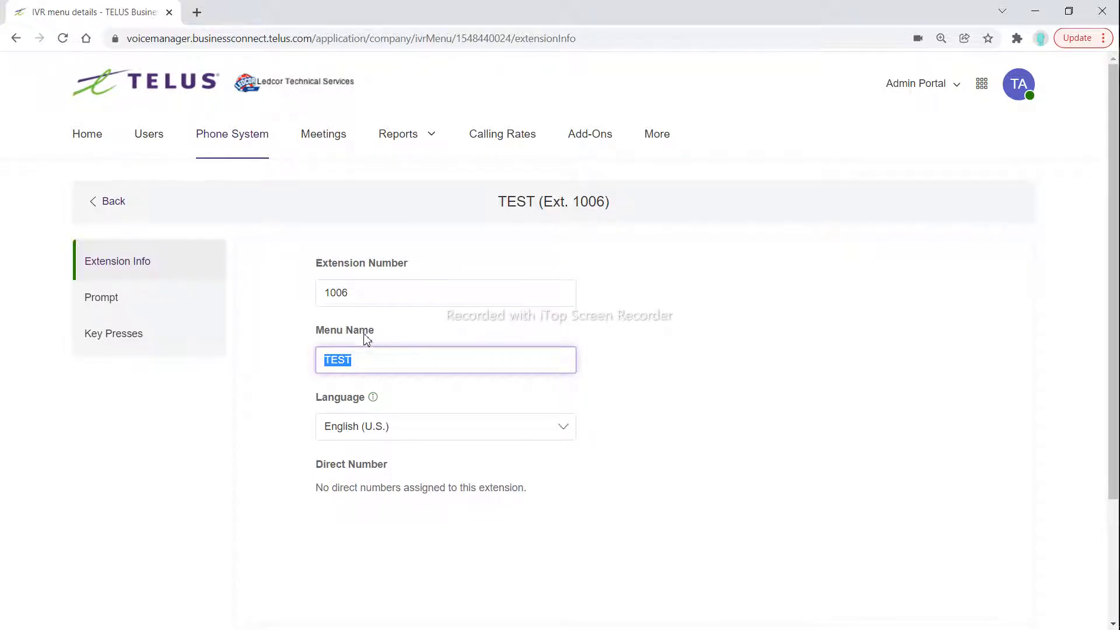
{"action": "left_click", "coordinate": [98, 307]}
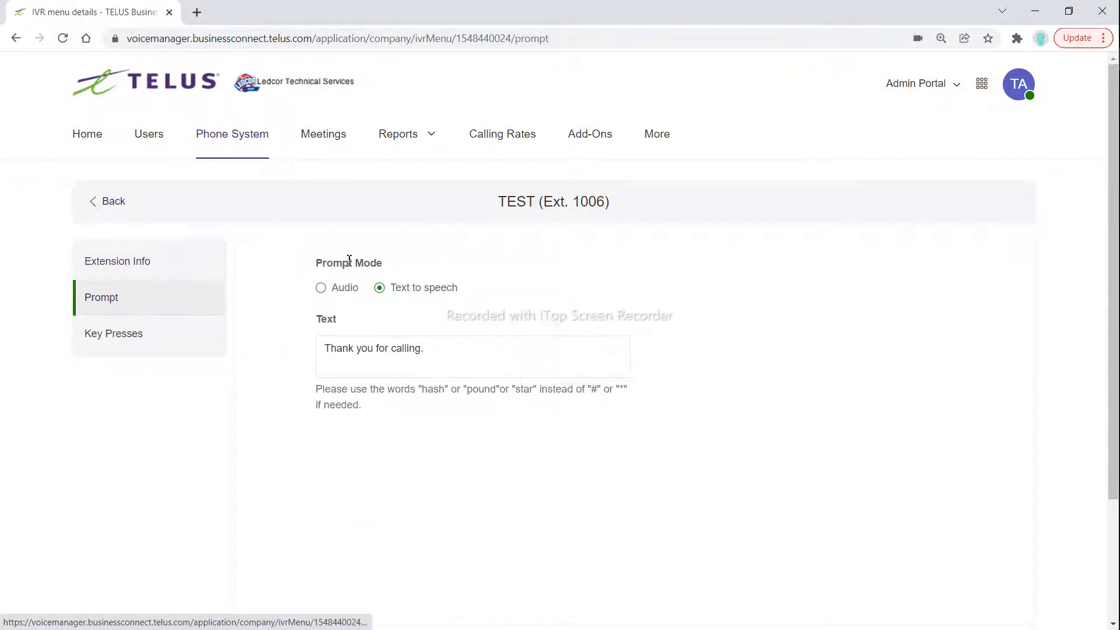
{"action": "left_click_drag", "start_coordinate": [468, 357], "coordinate": [296, 360]}
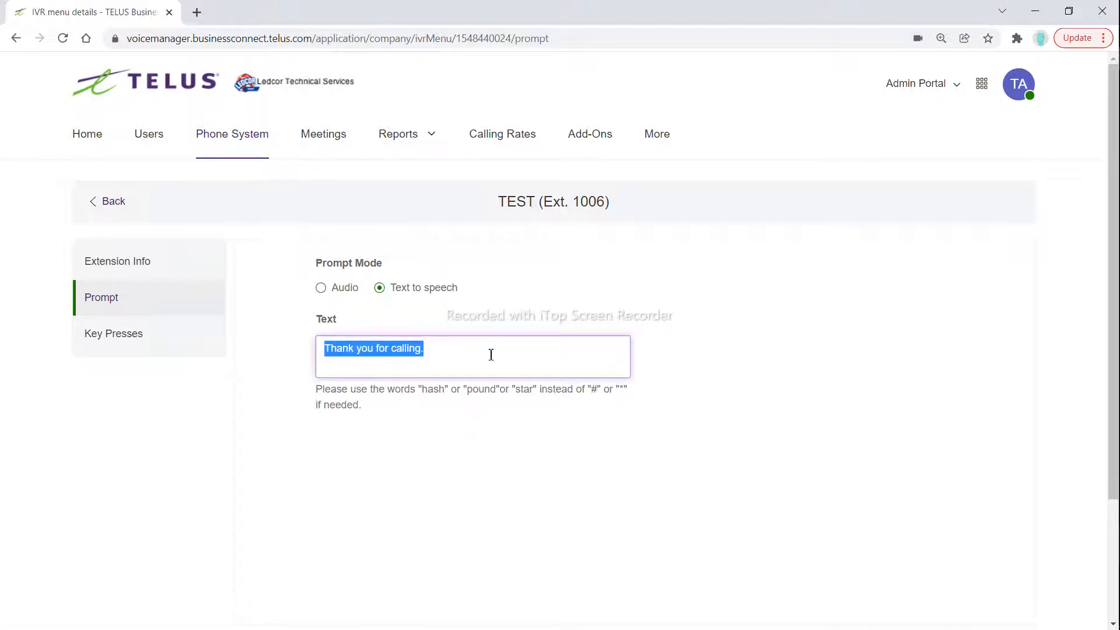
{"action": "left_click", "coordinate": [343, 292]}
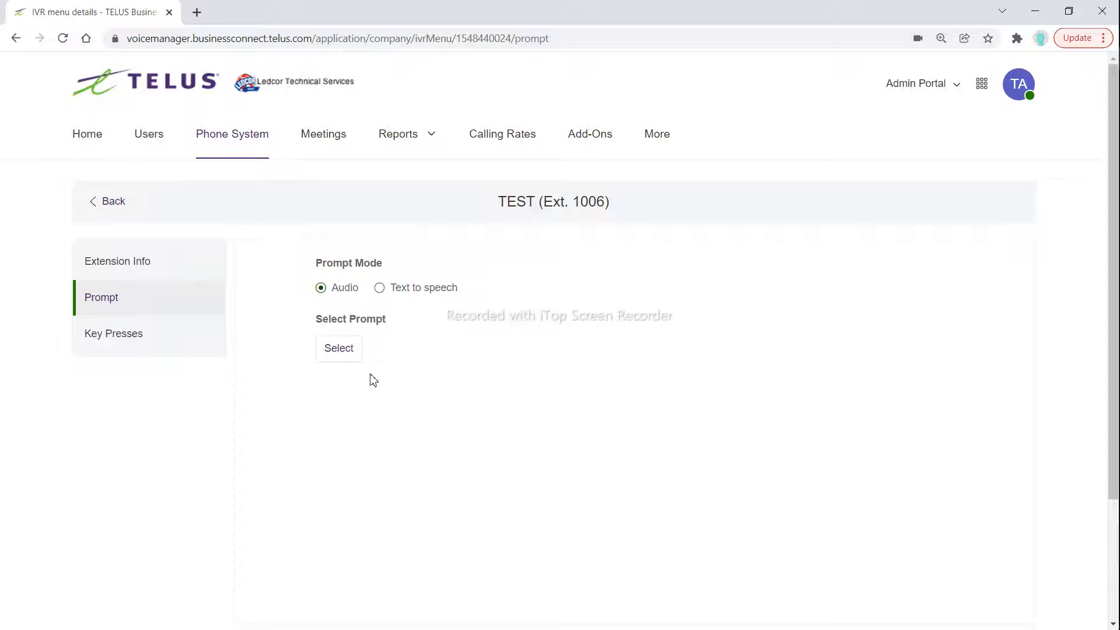
{"action": "left_click", "coordinate": [331, 352]}
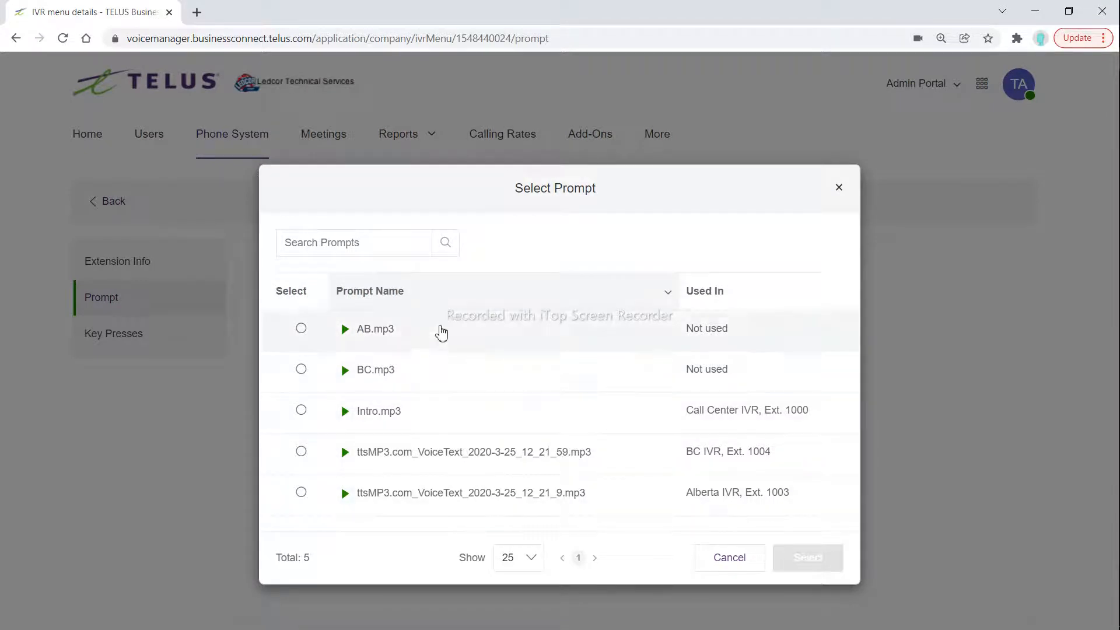
{"action": "left_click", "coordinate": [301, 328]}
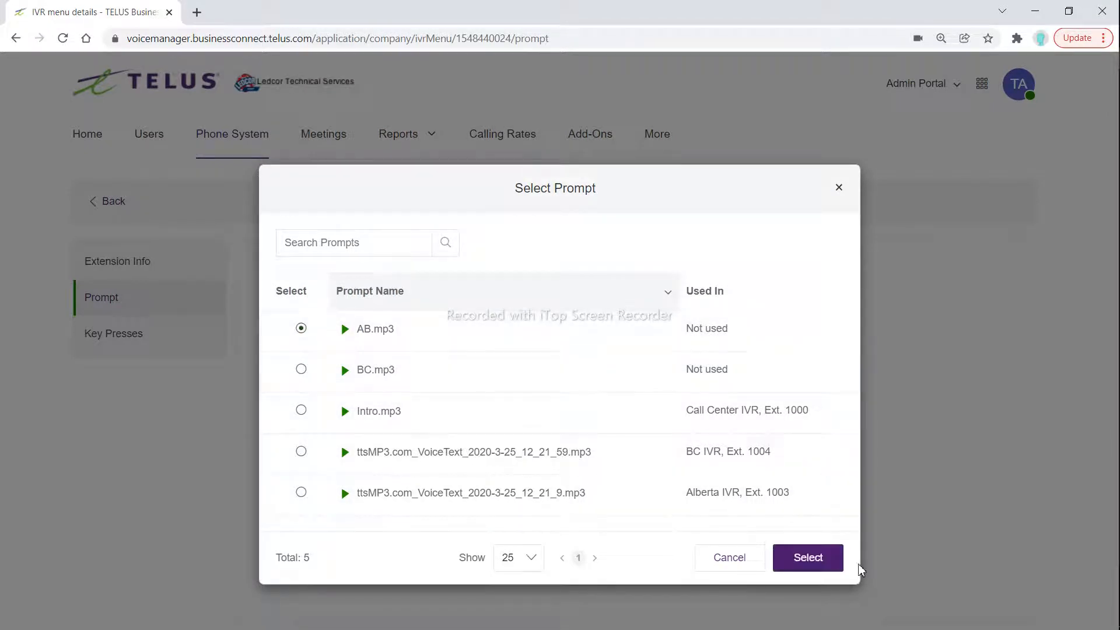
{"action": "left_click", "coordinate": [826, 556]}
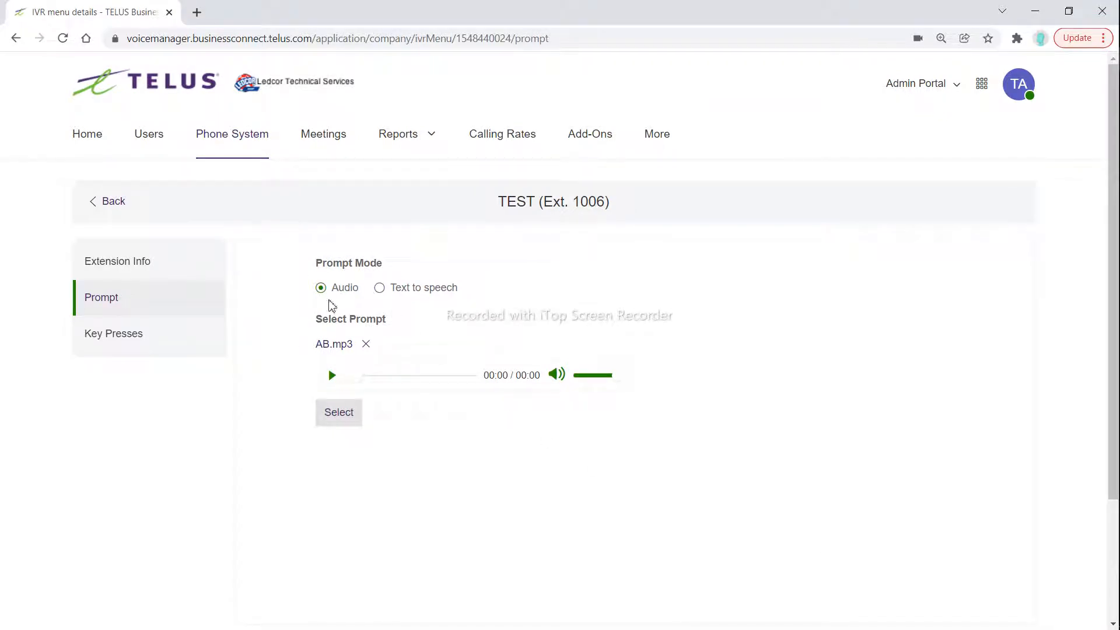
{"action": "scroll", "coordinate": [674, 477], "scroll_direction": "down", "scroll_amount": 2}
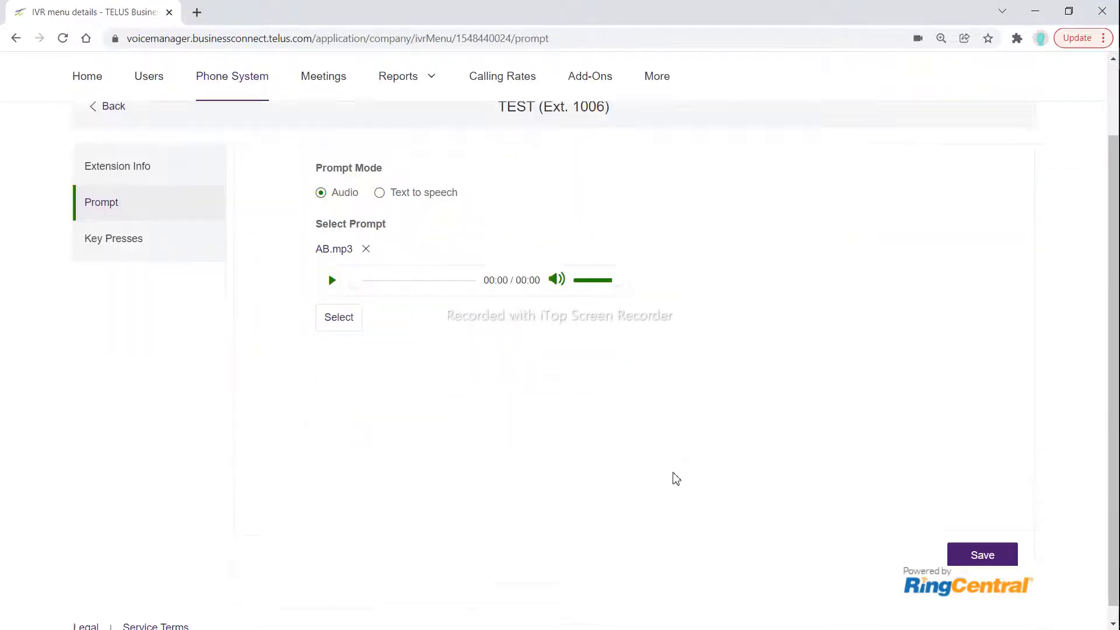
{"action": "scroll", "coordinate": [674, 477], "scroll_direction": "down", "scroll_amount": 1}
{"action": "left_click", "coordinate": [965, 495]}
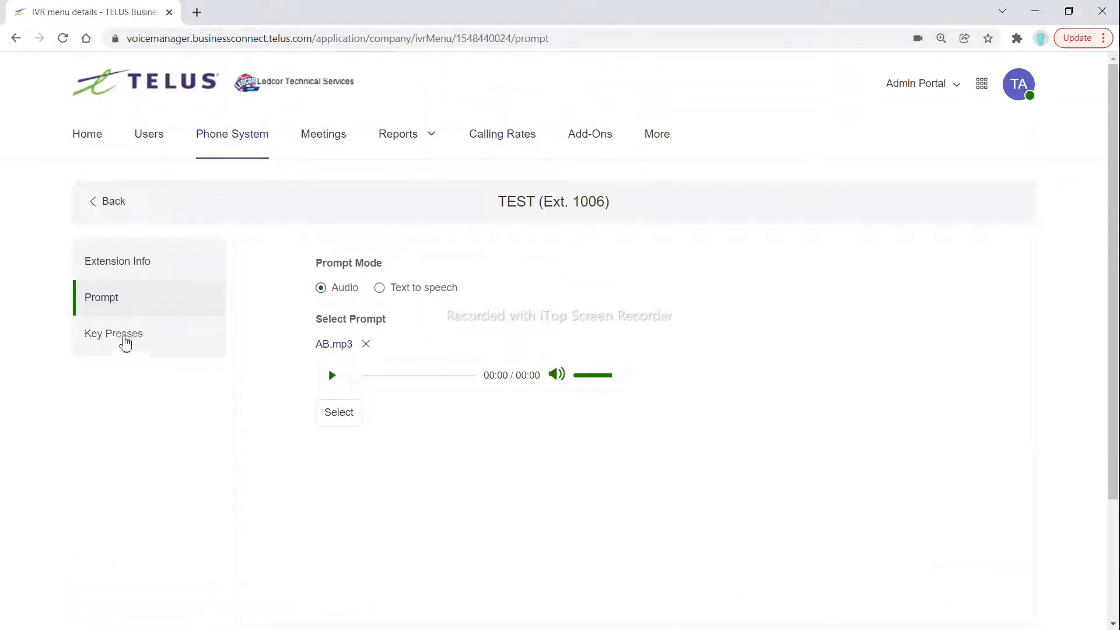
Step: Open a new key press assignment for the TEST menu and review the available destinations sorted by extension number
{"action": "left_click", "coordinate": [125, 343]}
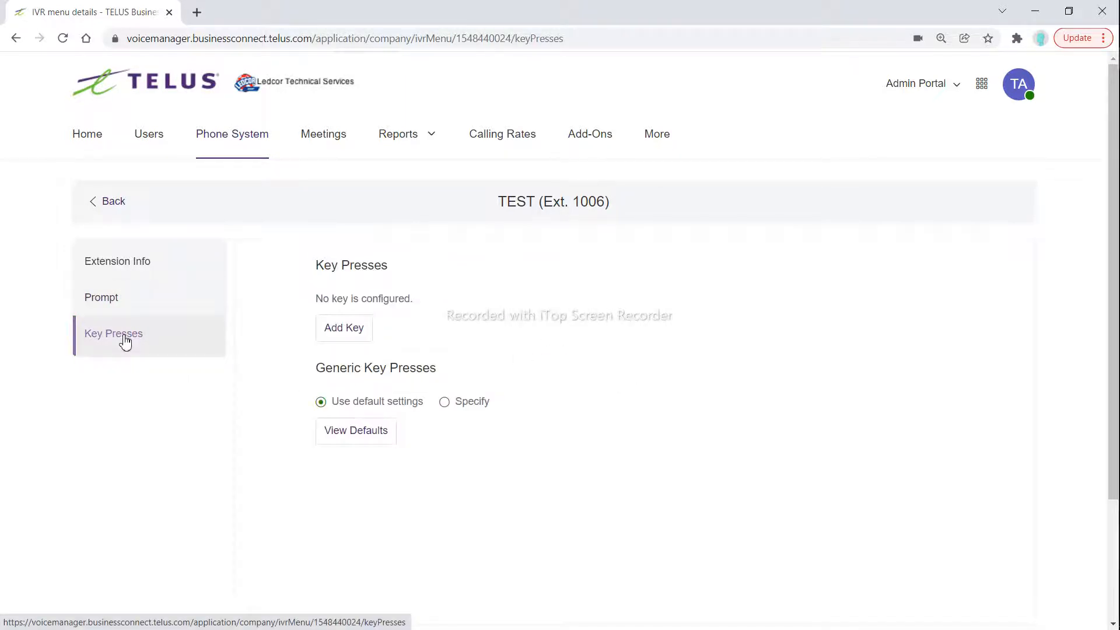
{"action": "left_click", "coordinate": [356, 336]}
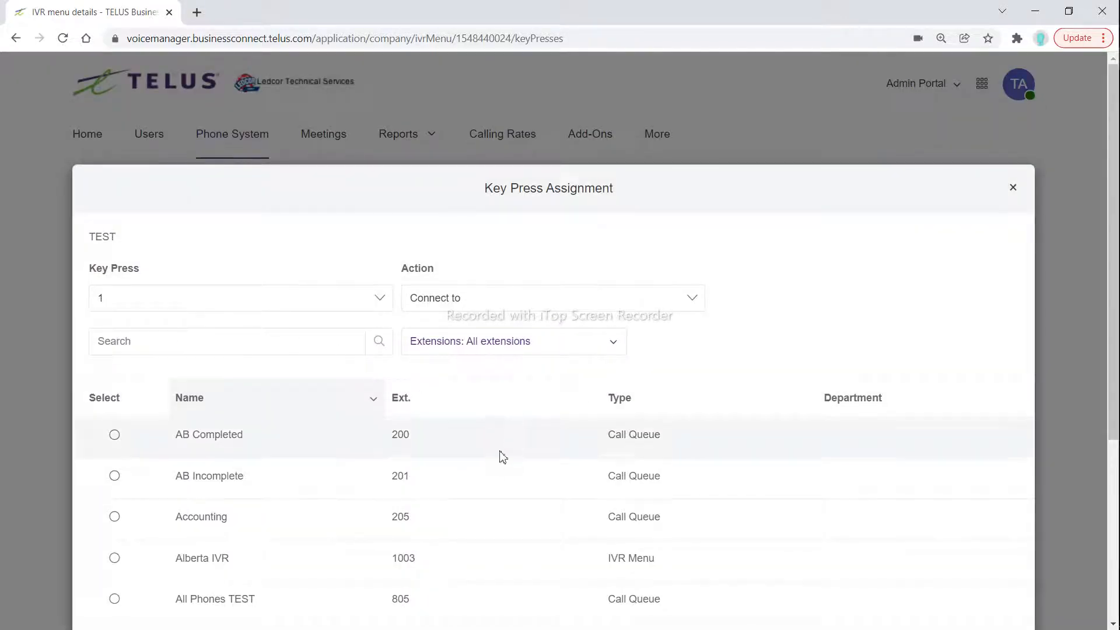
{"action": "scroll", "coordinate": [705, 274], "scroll_direction": "down", "scroll_amount": 2}
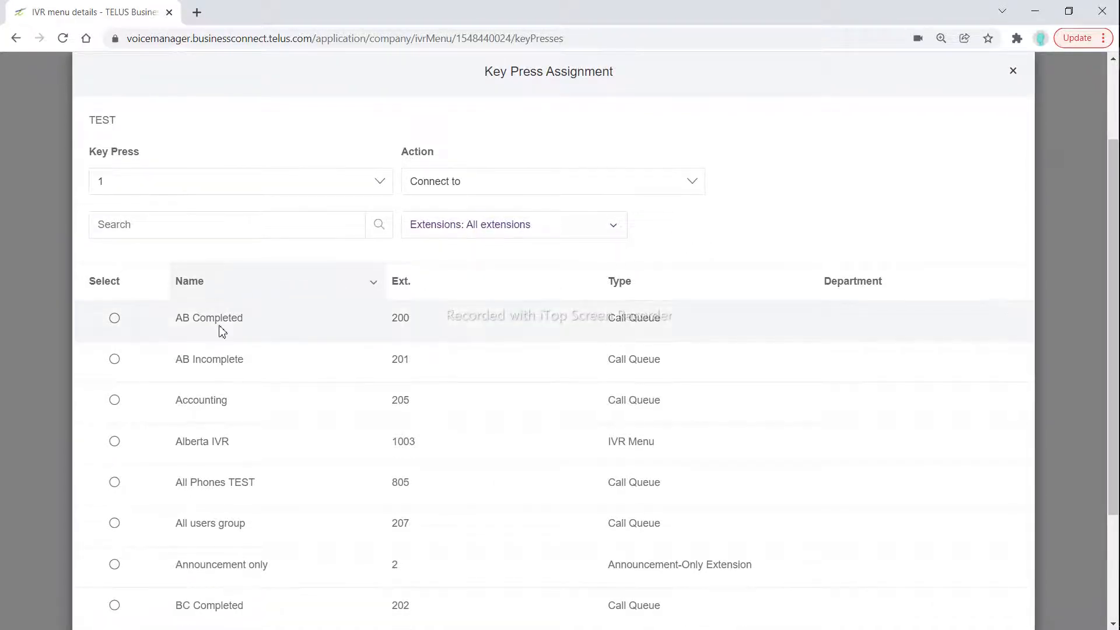
{"action": "scroll", "coordinate": [785, 233], "scroll_direction": "down", "scroll_amount": 2}
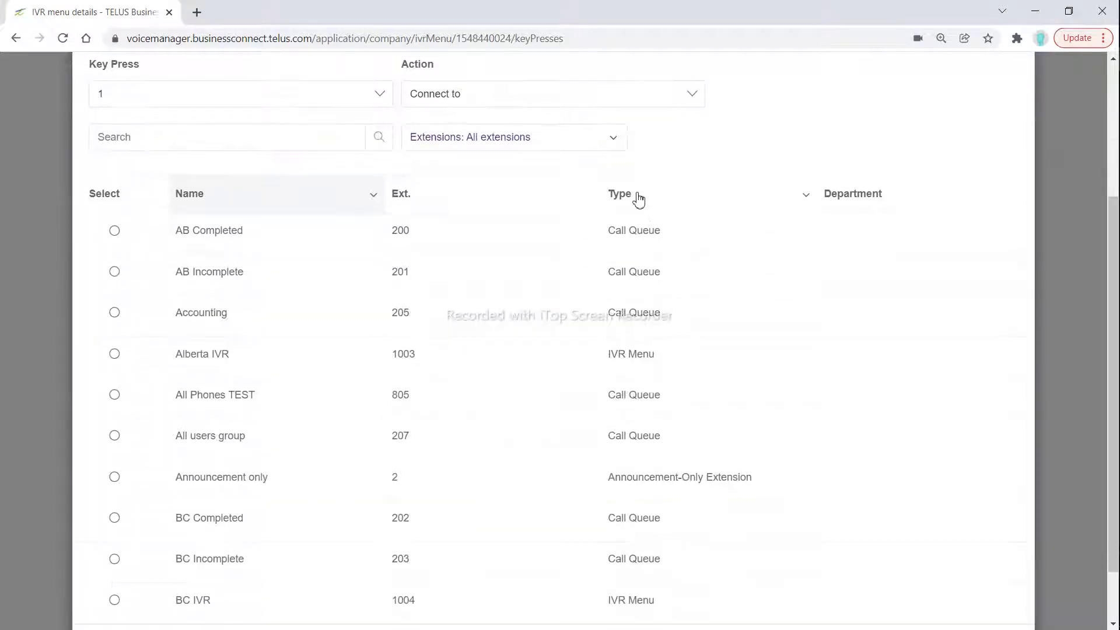
{"action": "left_click", "coordinate": [572, 201]}
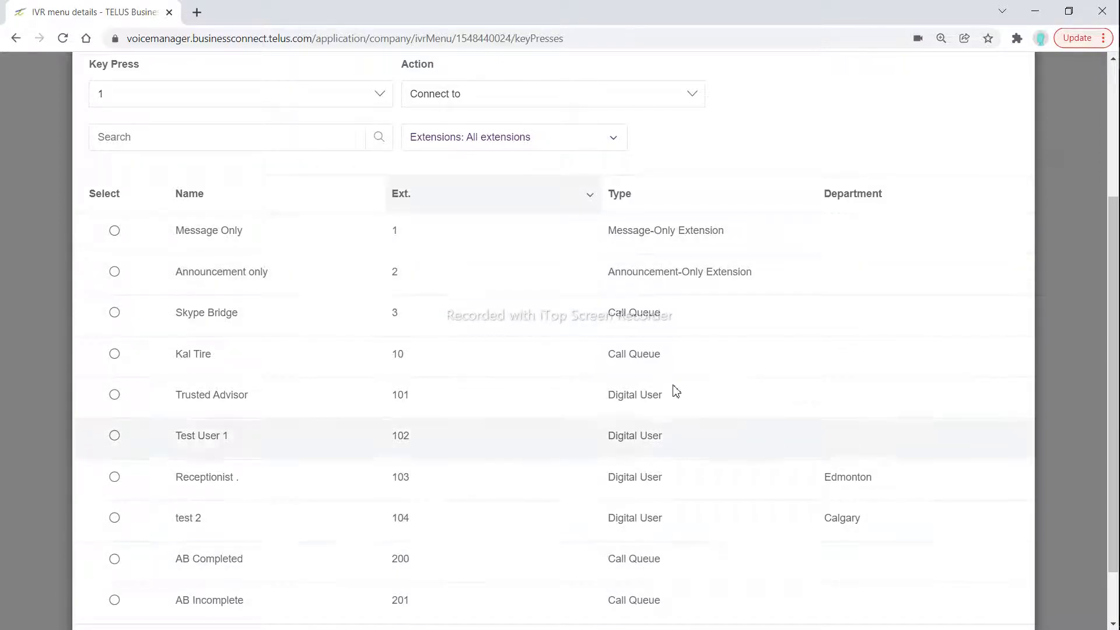
{"action": "scroll", "coordinate": [809, 134], "scroll_direction": "up", "scroll_amount": 1}
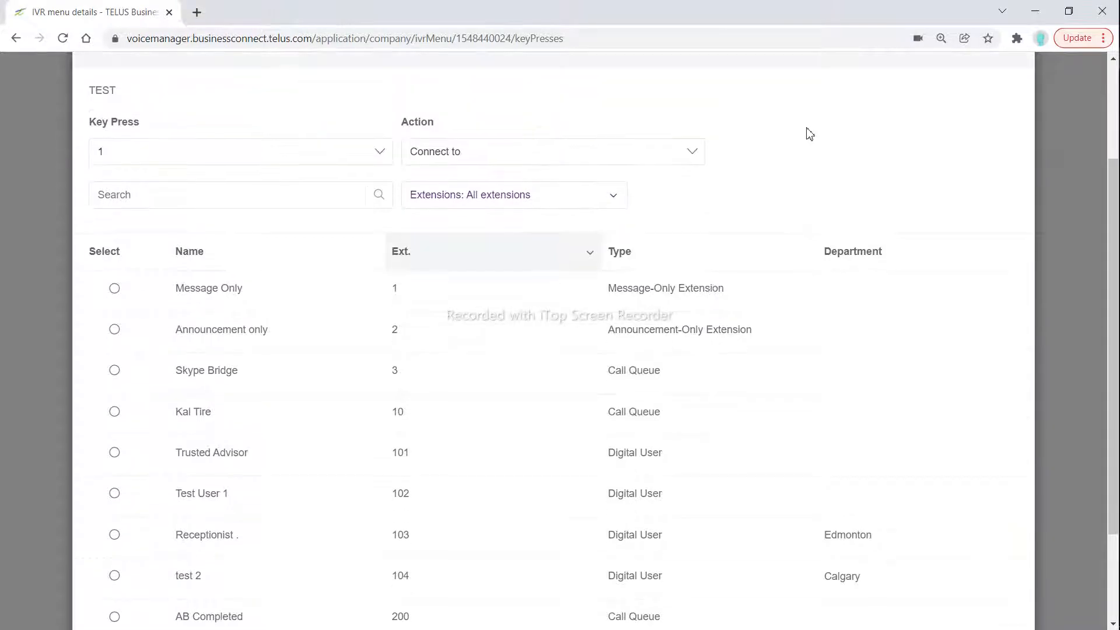
Step: Try the actions Transfer to voicemail of and Connect to Dial-by-name directory for key 1, and cancel the assignment
{"action": "left_click", "coordinate": [590, 160]}
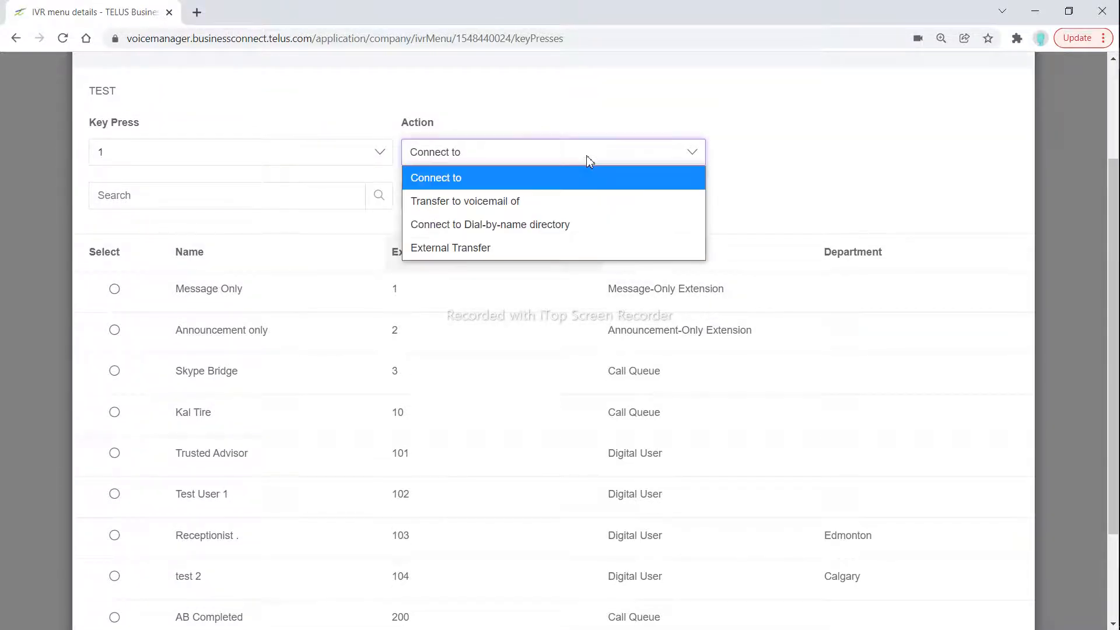
{"action": "left_click", "coordinate": [546, 203]}
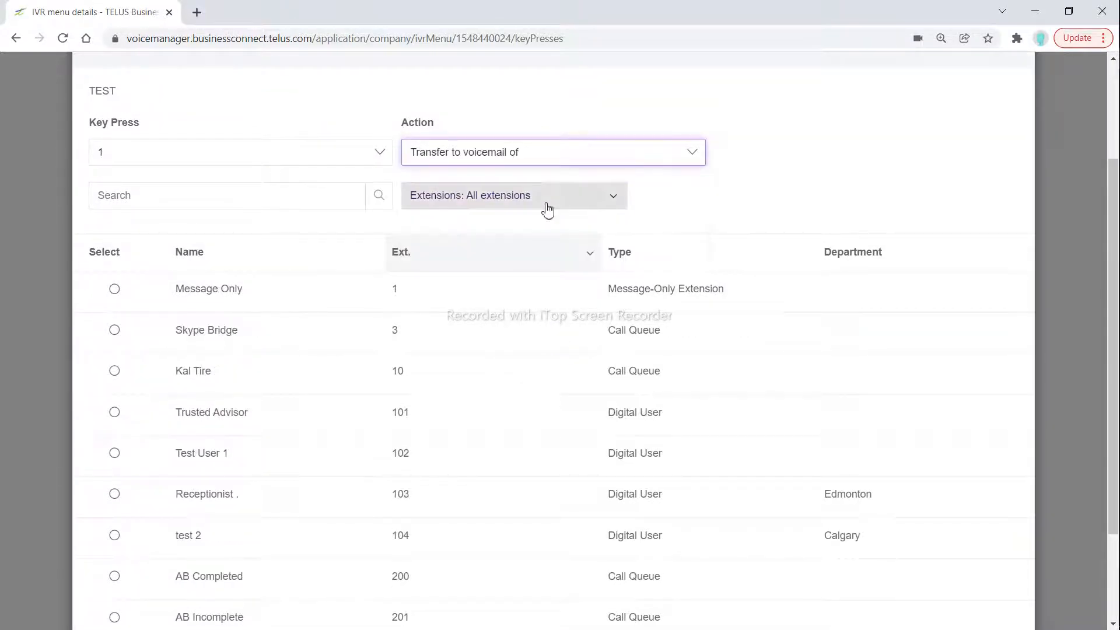
{"action": "left_click", "coordinate": [748, 163]}
{"action": "scroll", "coordinate": [748, 163], "scroll_direction": "down", "scroll_amount": 2}
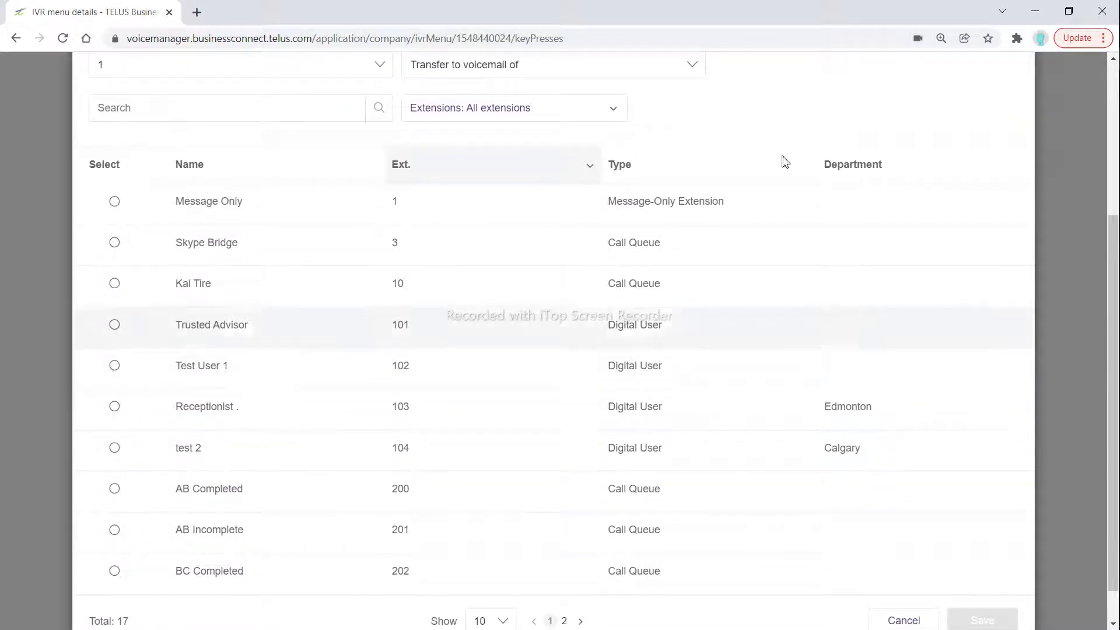
{"action": "left_click", "coordinate": [670, 64]}
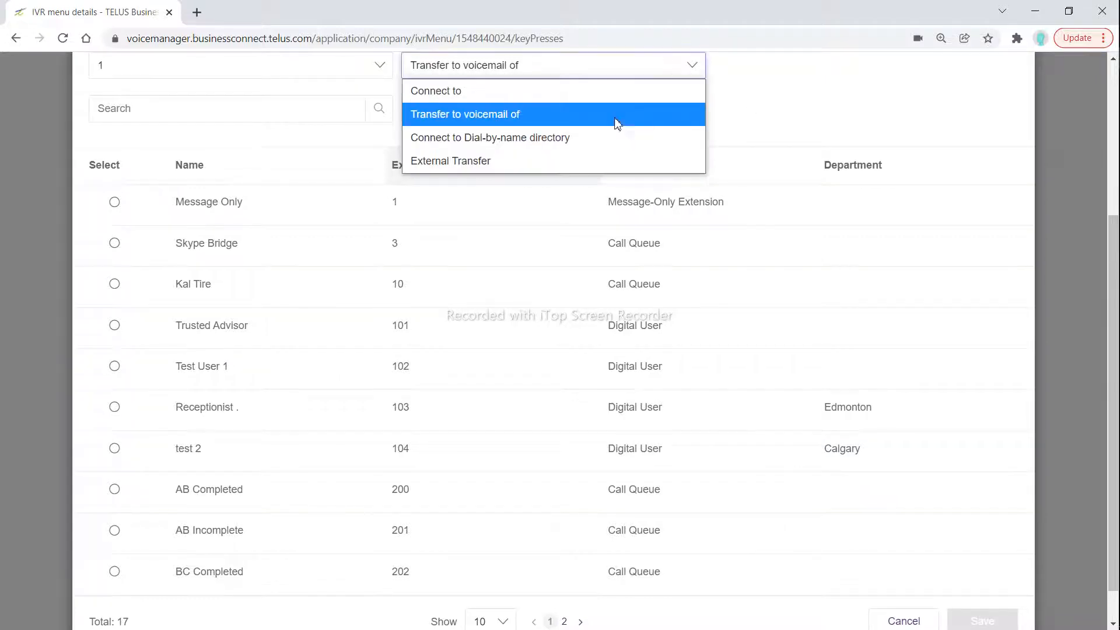
{"action": "left_click", "coordinate": [590, 137]}
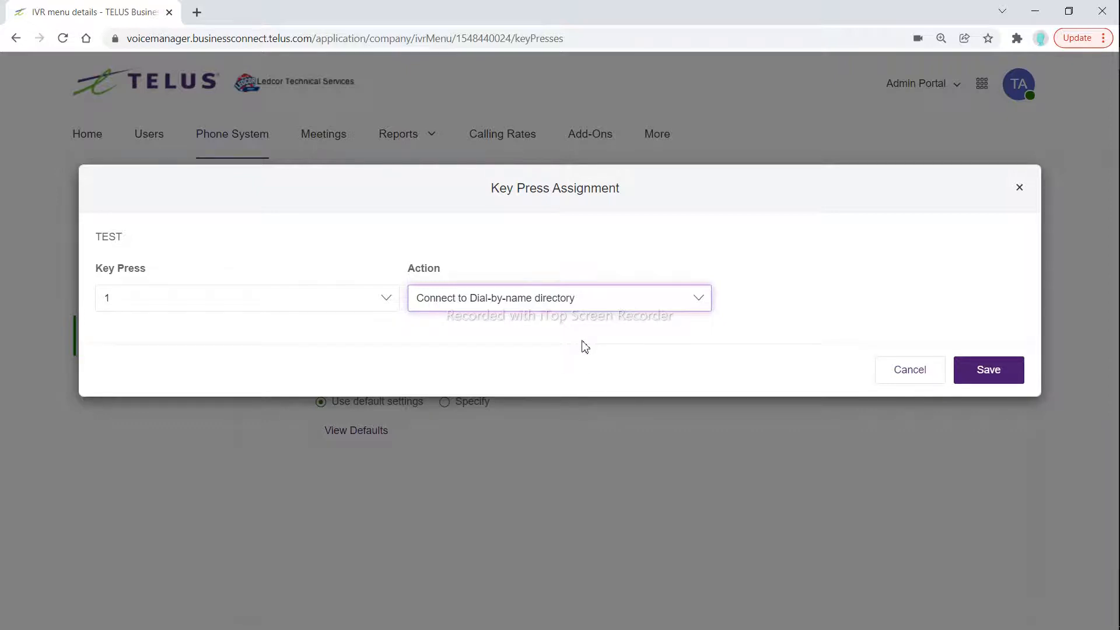
{"action": "left_click", "coordinate": [911, 373]}
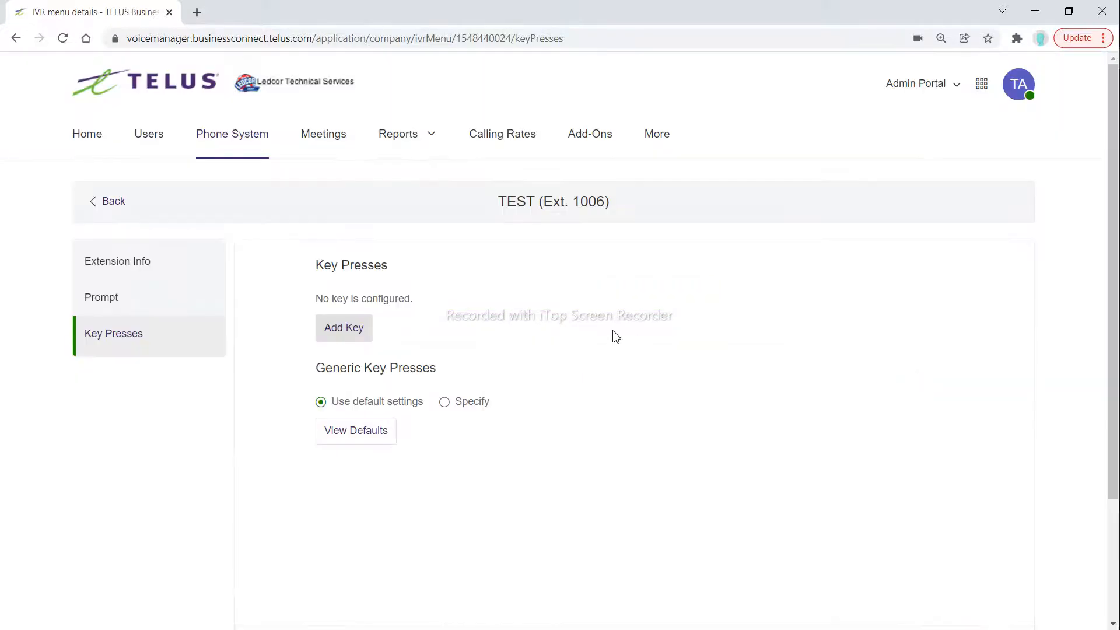
Step: Try the External Transfer action for key 1 of the TEST menu, and cancel the assignment
{"action": "left_click", "coordinate": [355, 331]}
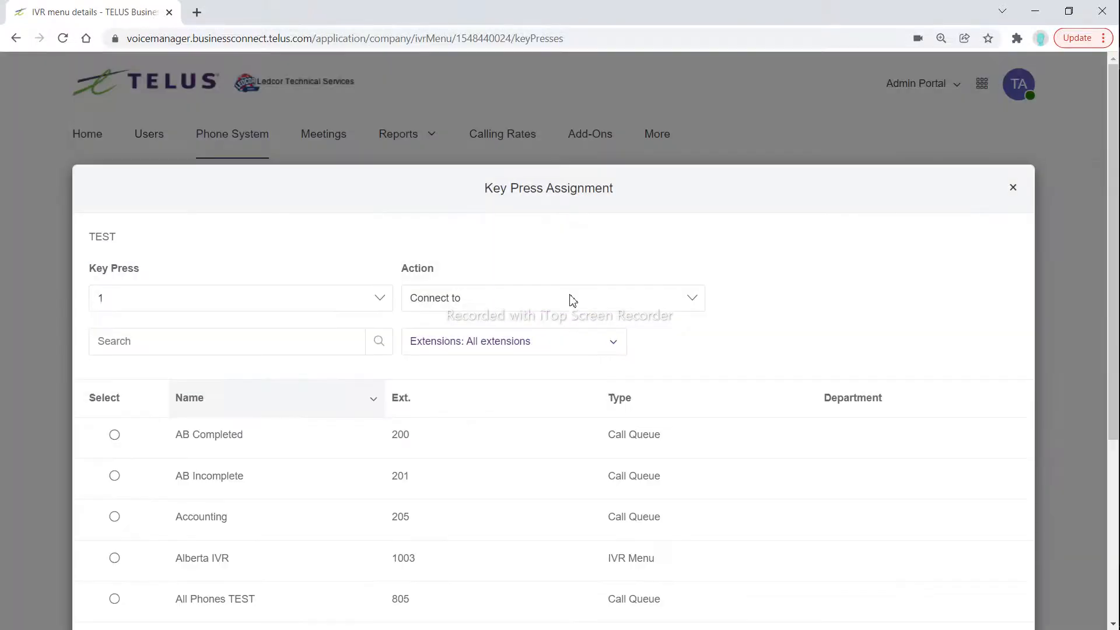
{"action": "left_click", "coordinate": [572, 306]}
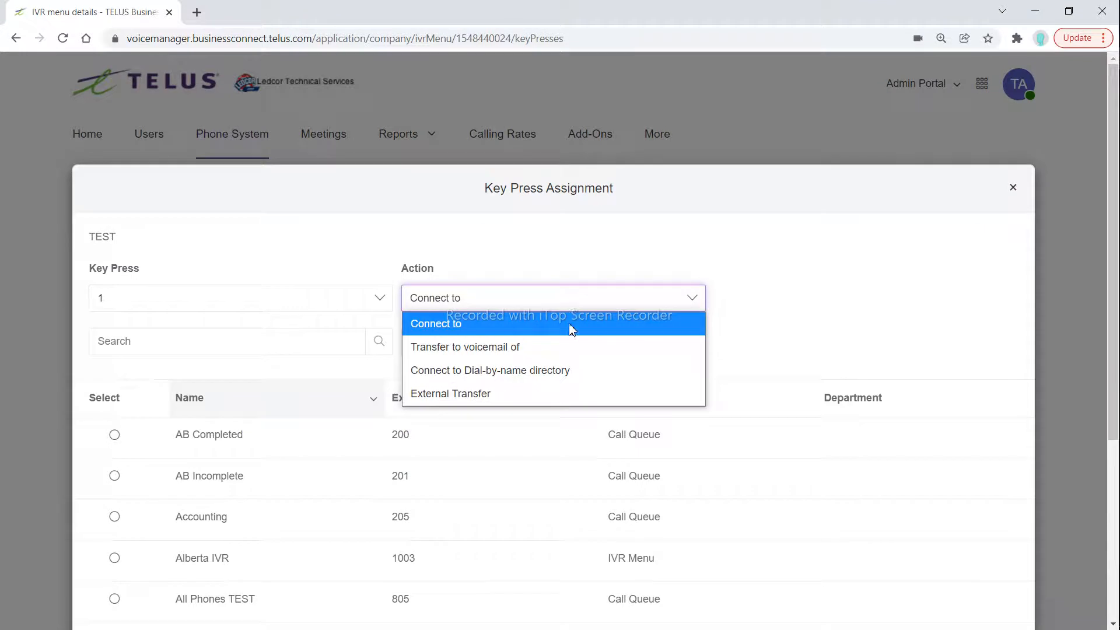
{"action": "left_click", "coordinate": [488, 396]}
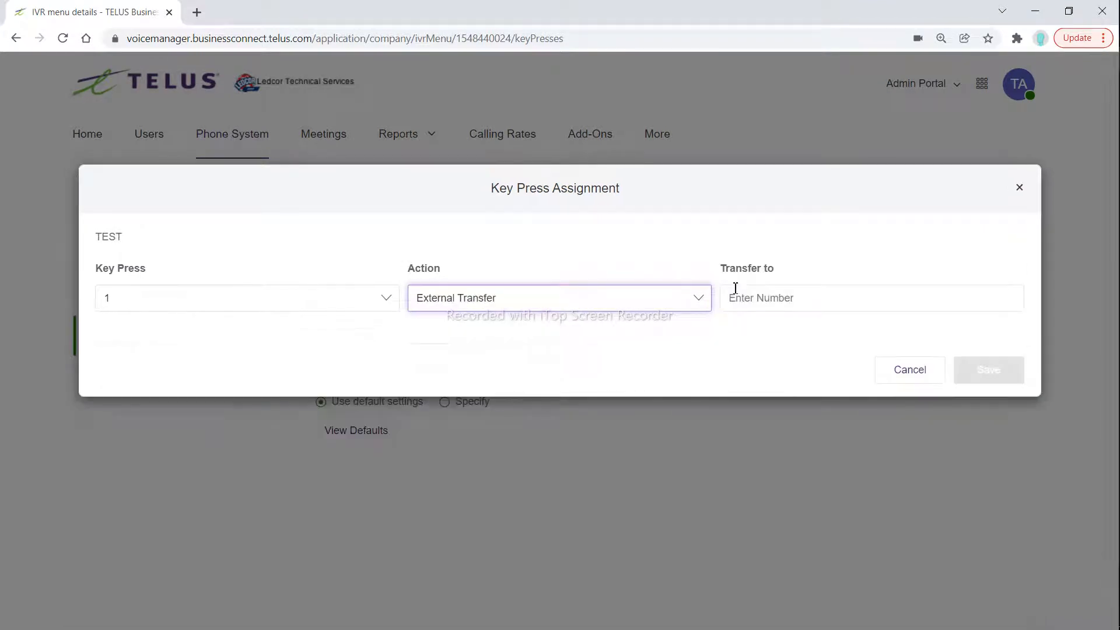
{"action": "left_click", "coordinate": [817, 302]}
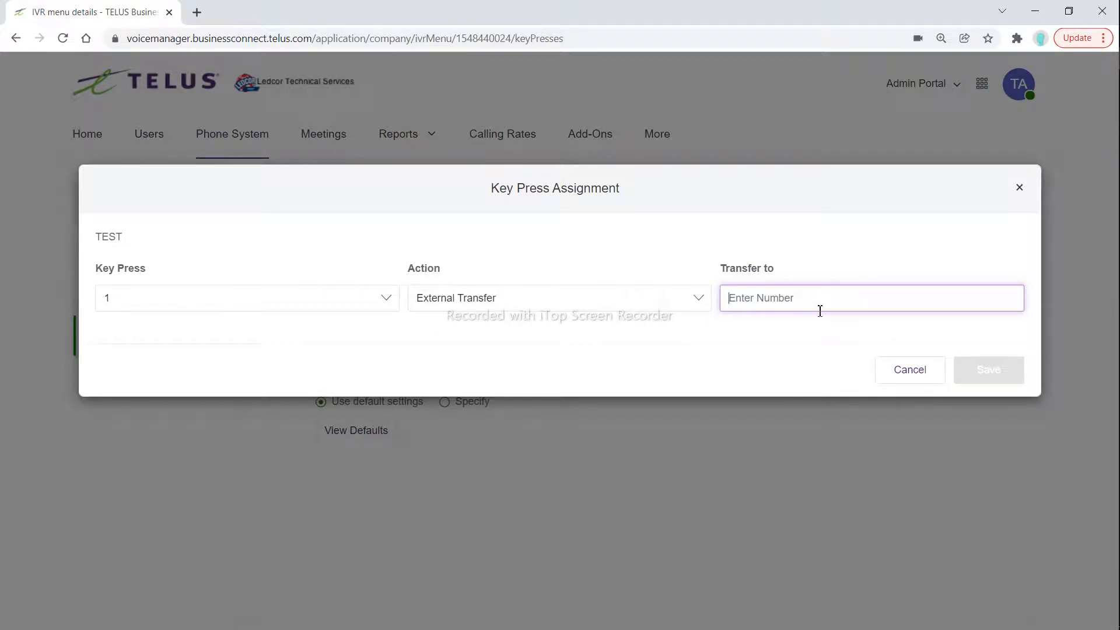
{"action": "left_click", "coordinate": [921, 377]}
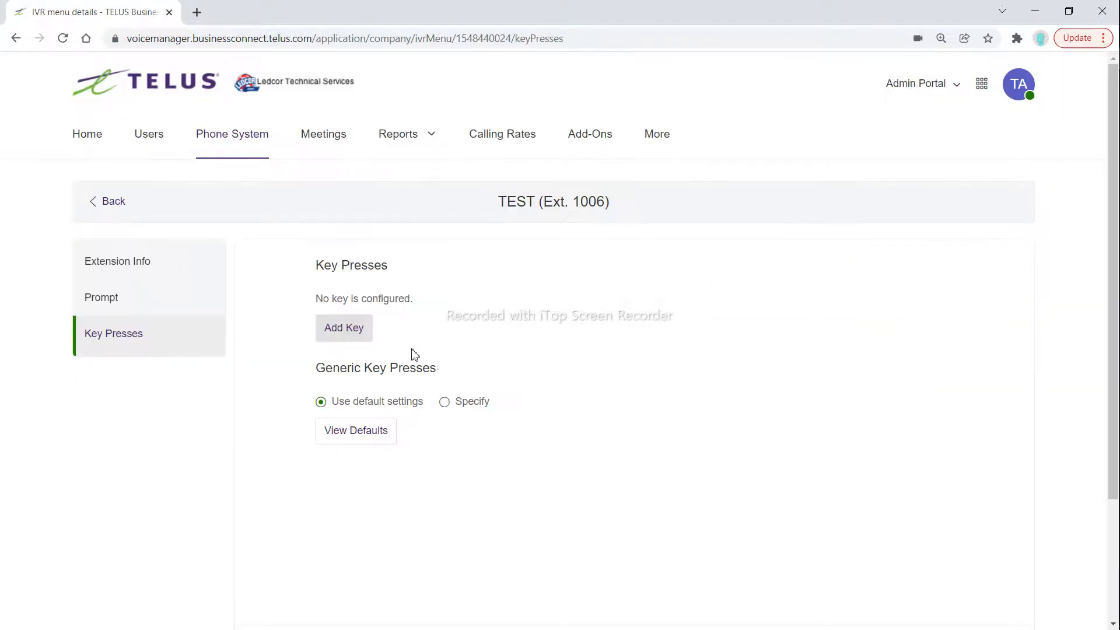
Step: Assign key 1 of the TEST menu to connect to the AB Completed call queue and save the assignment
{"action": "left_click", "coordinate": [350, 328]}
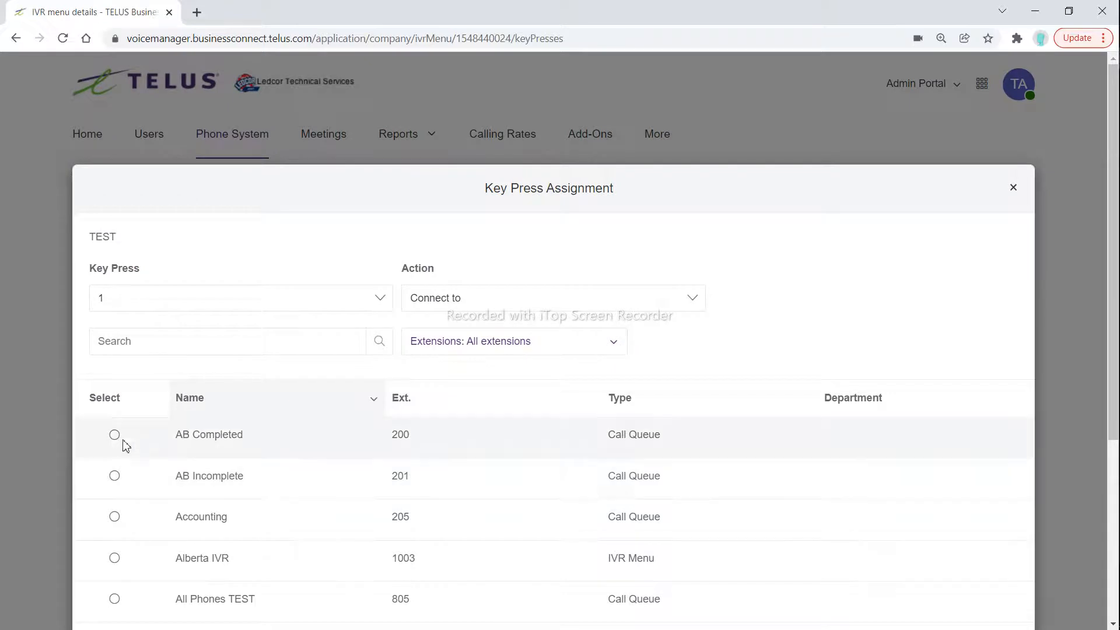
{"action": "scroll", "coordinate": [852, 288], "scroll_direction": "down", "scroll_amount": 5}
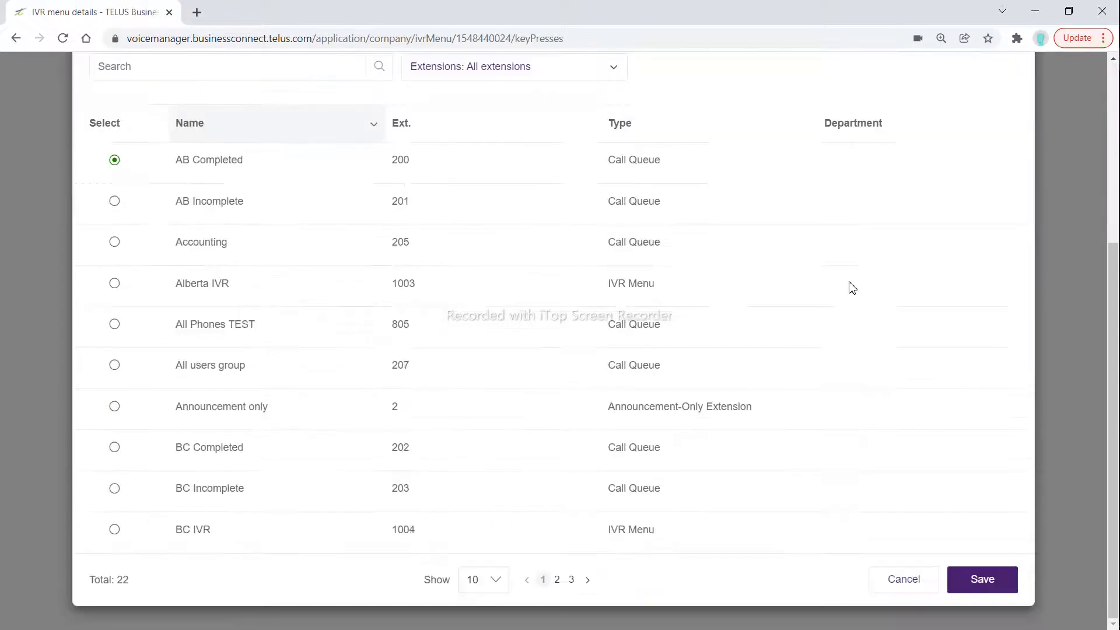
{"action": "left_click", "coordinate": [993, 579]}
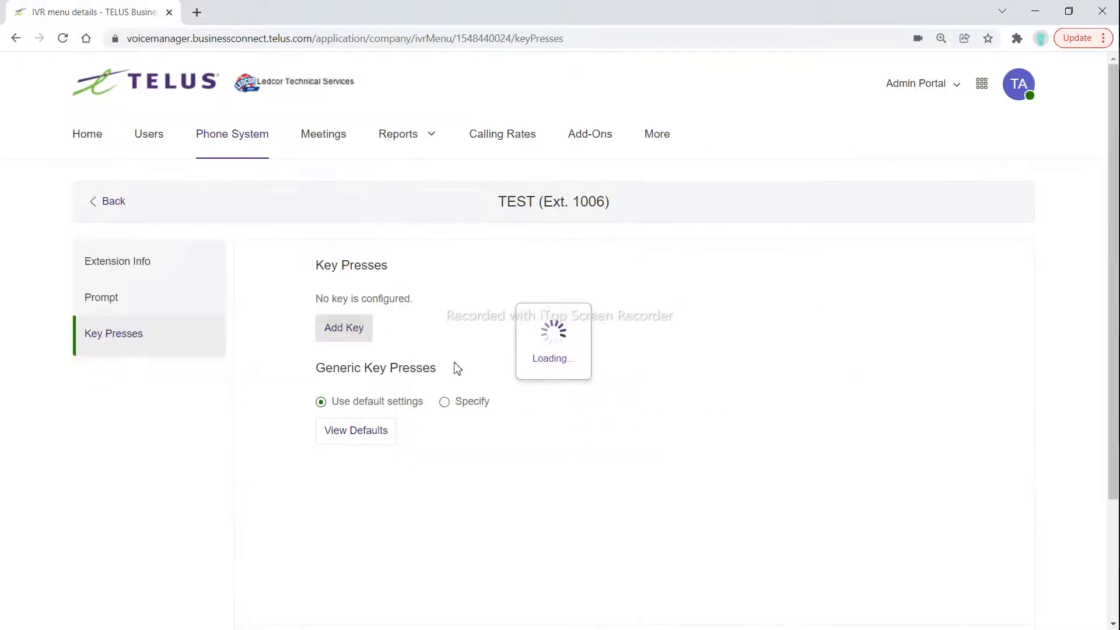
Step: Add a second key press, key 2, that connects to the AB Completed call queue, and save it
{"action": "left_click", "coordinate": [362, 397]}
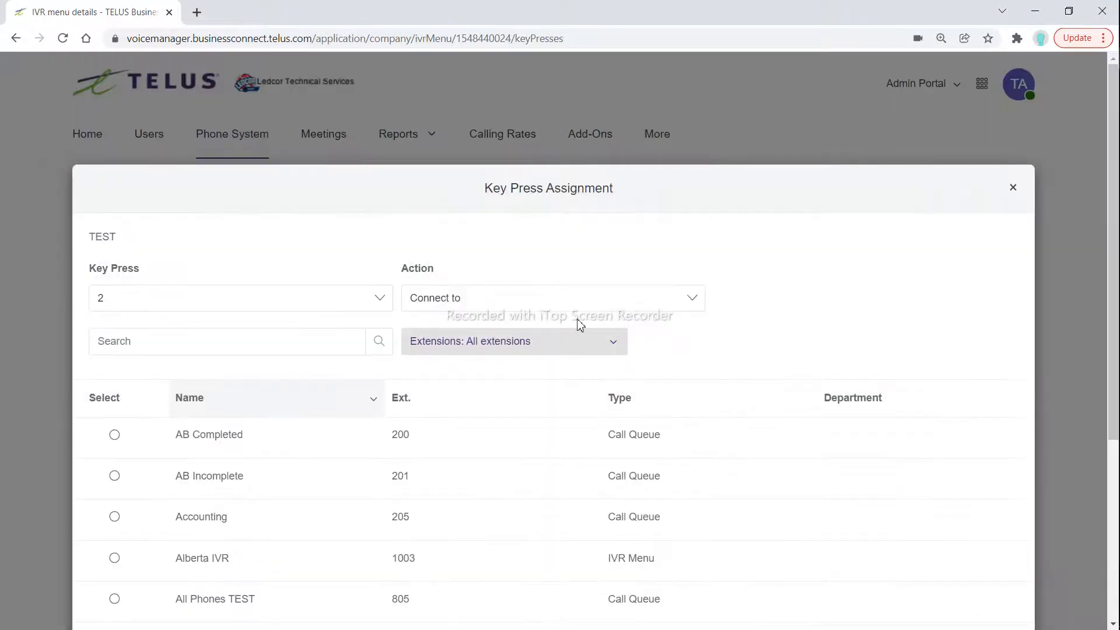
{"action": "left_click", "coordinate": [305, 440]}
{"action": "scroll", "coordinate": [888, 301], "scroll_direction": "down", "scroll_amount": 5}
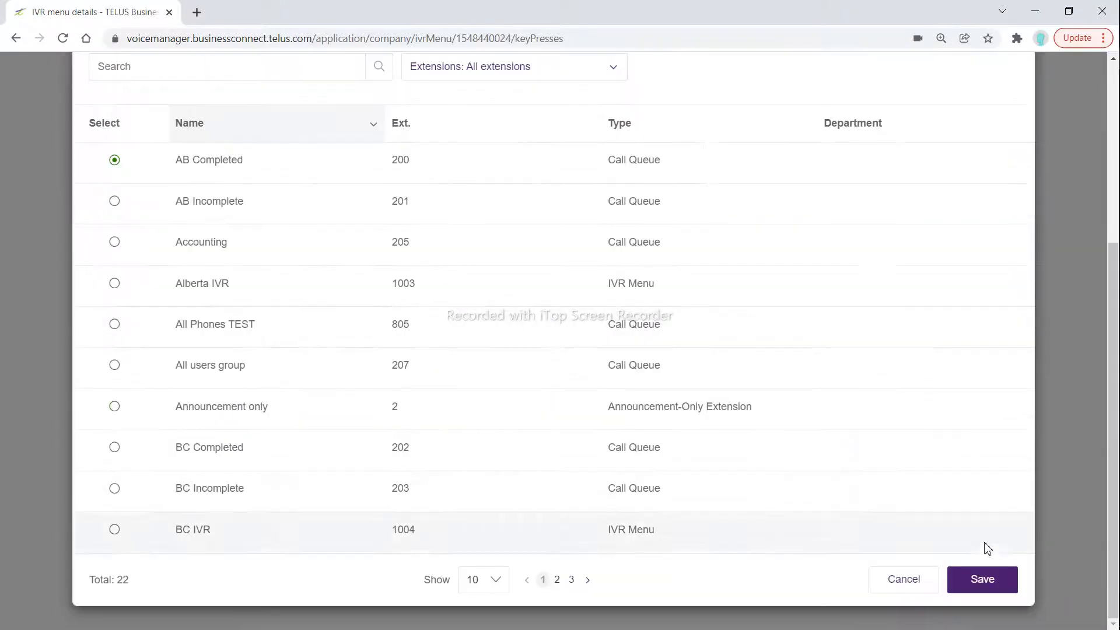
{"action": "left_click", "coordinate": [980, 581]}
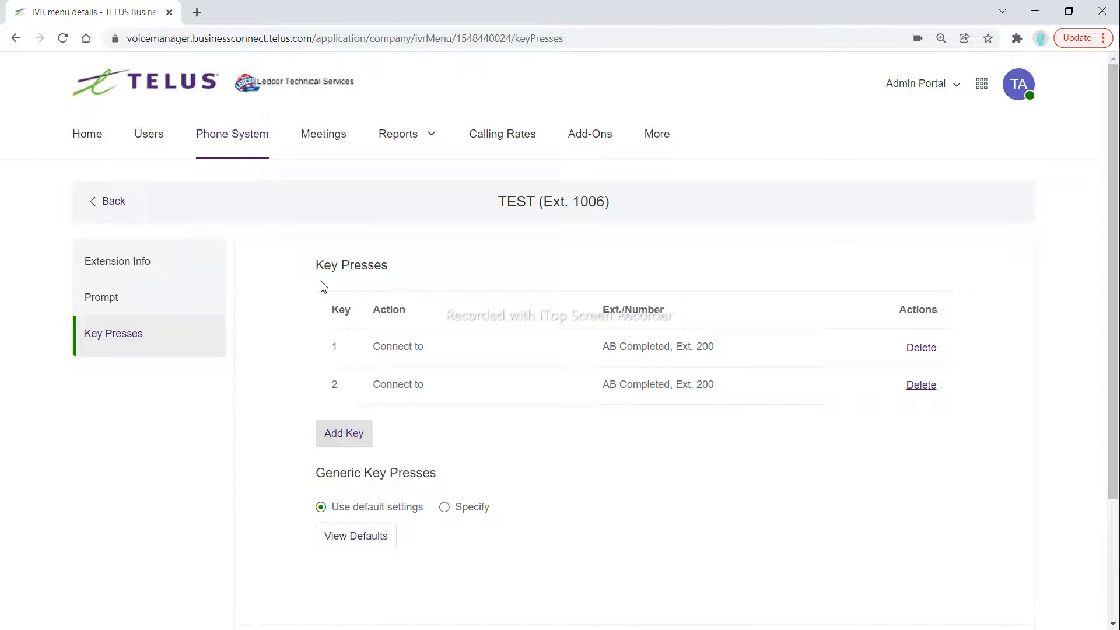
Step: Review the default generic key presses, try Connect to extension for callers who enter no action, and cancel the changes
{"action": "left_click", "coordinate": [627, 462]}
{"action": "scroll", "coordinate": [630, 468], "scroll_direction": "down", "scroll_amount": 2}
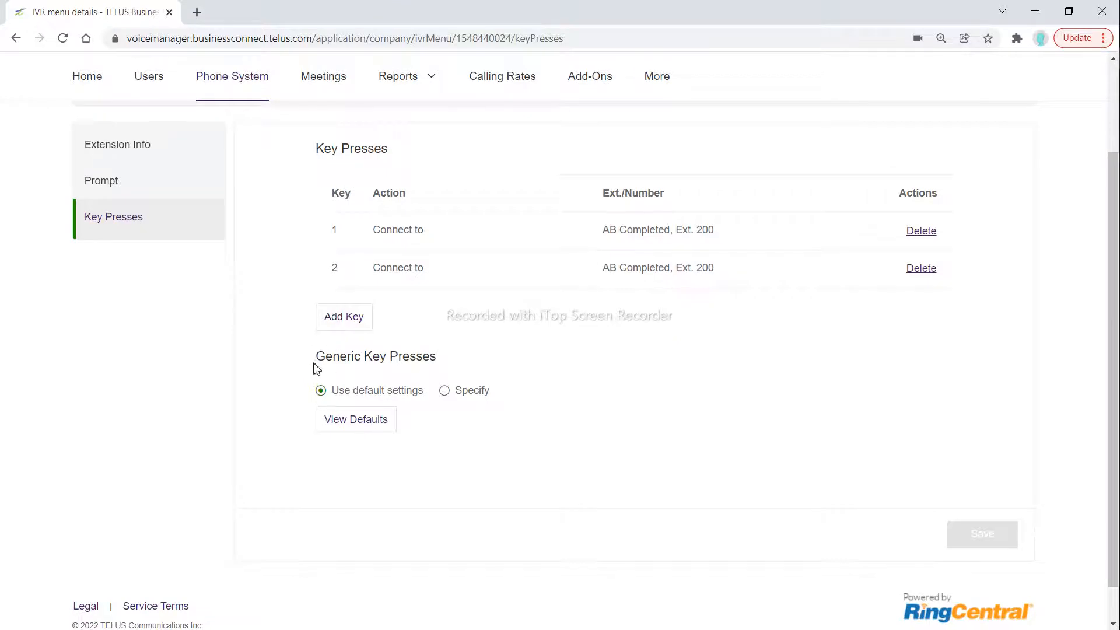
{"action": "left_click_drag", "start_coordinate": [315, 368], "coordinate": [445, 367]}
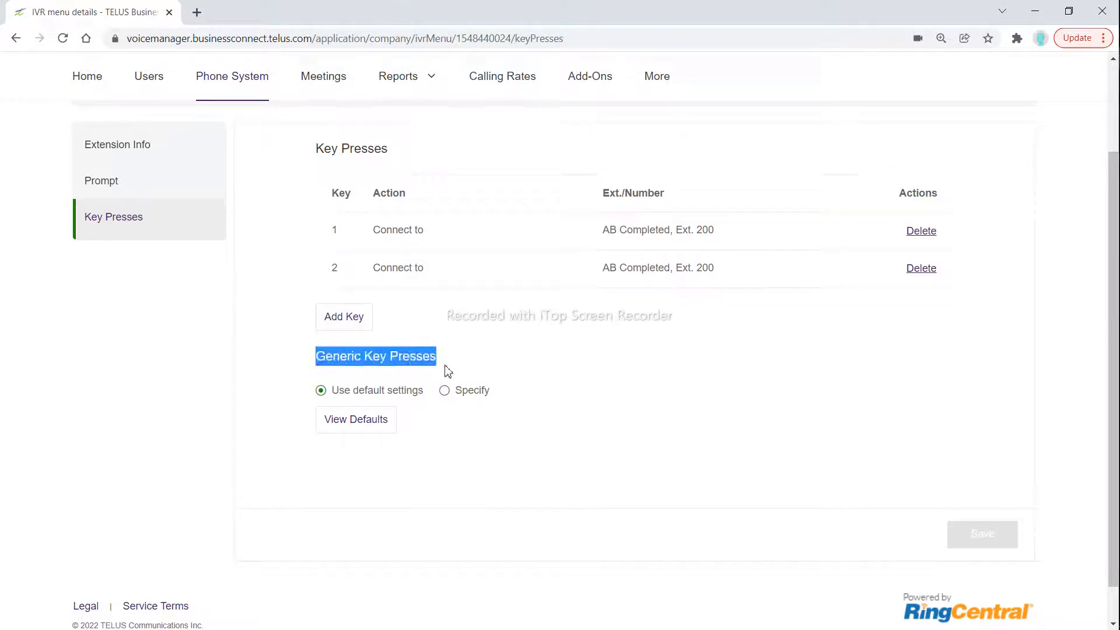
{"action": "left_click", "coordinate": [373, 424]}
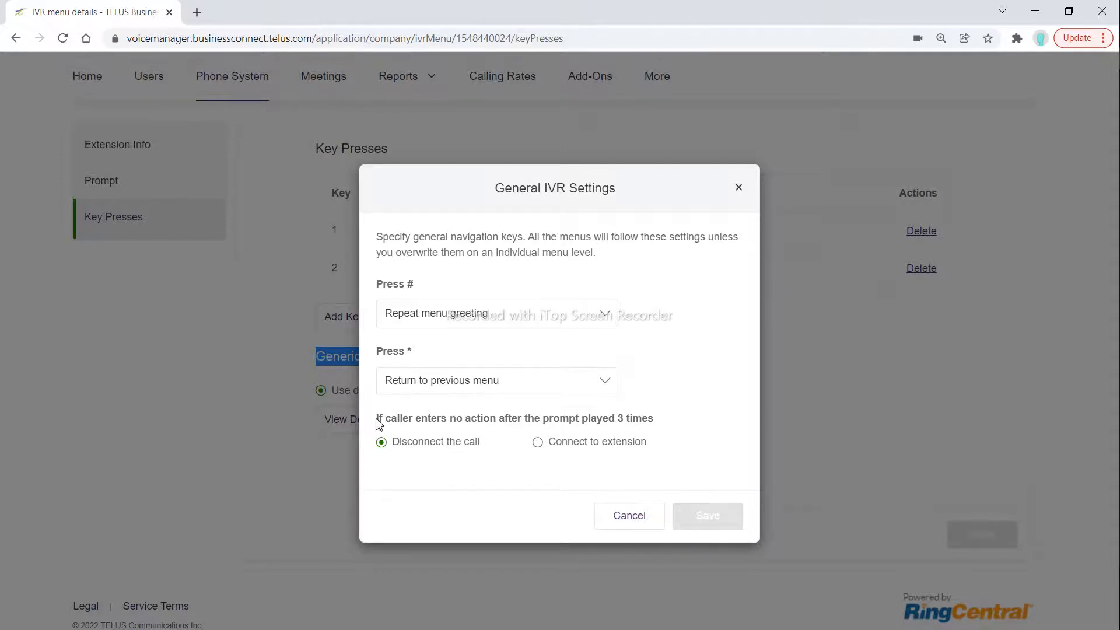
{"action": "left_click_drag", "start_coordinate": [384, 418], "coordinate": [663, 420]}
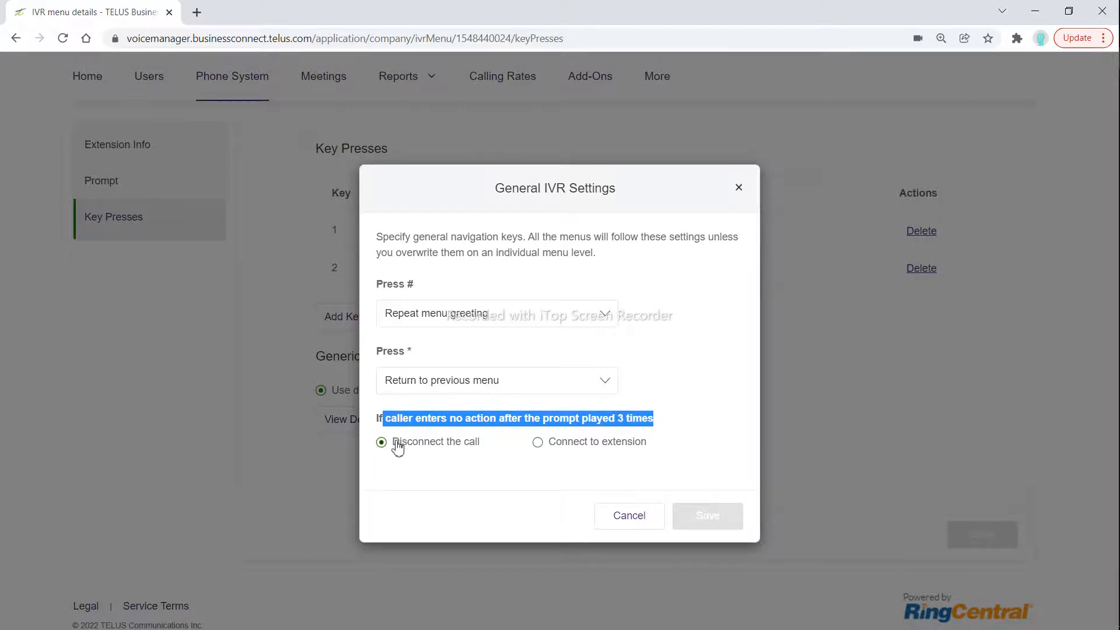
{"action": "left_click", "coordinate": [561, 450]}
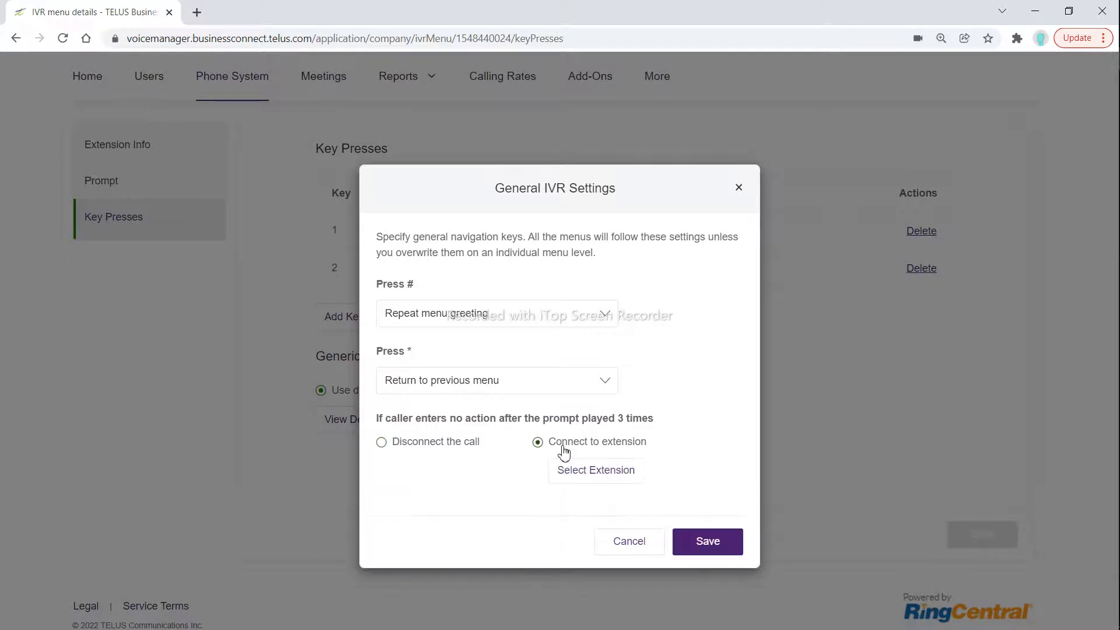
{"action": "left_click", "coordinate": [586, 474]}
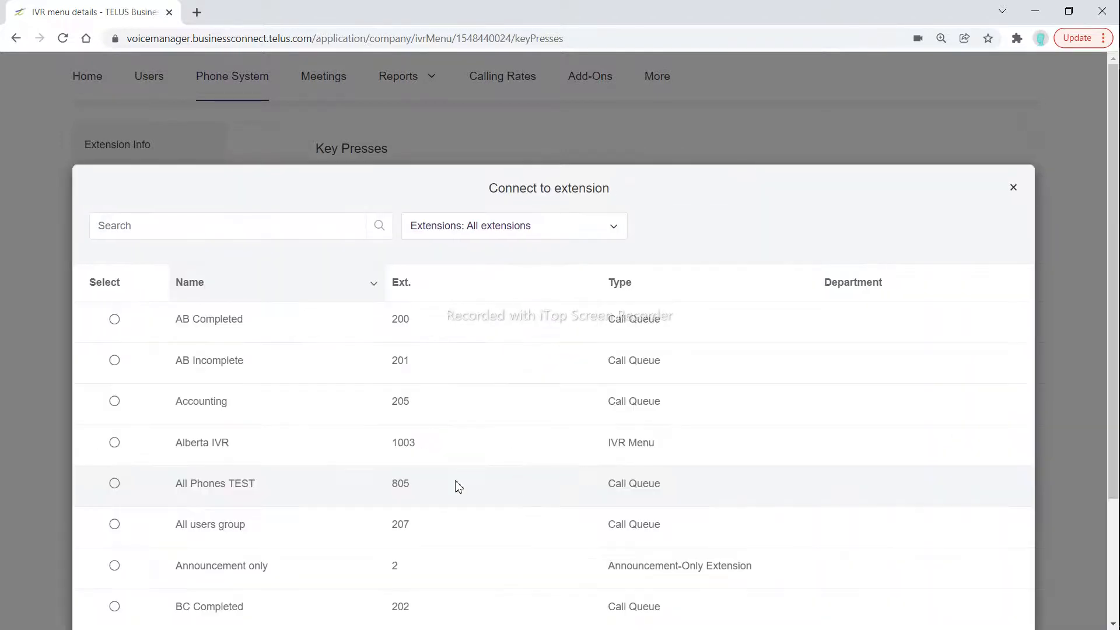
{"action": "left_click", "coordinate": [1014, 188]}
{"action": "left_click", "coordinate": [630, 542]}
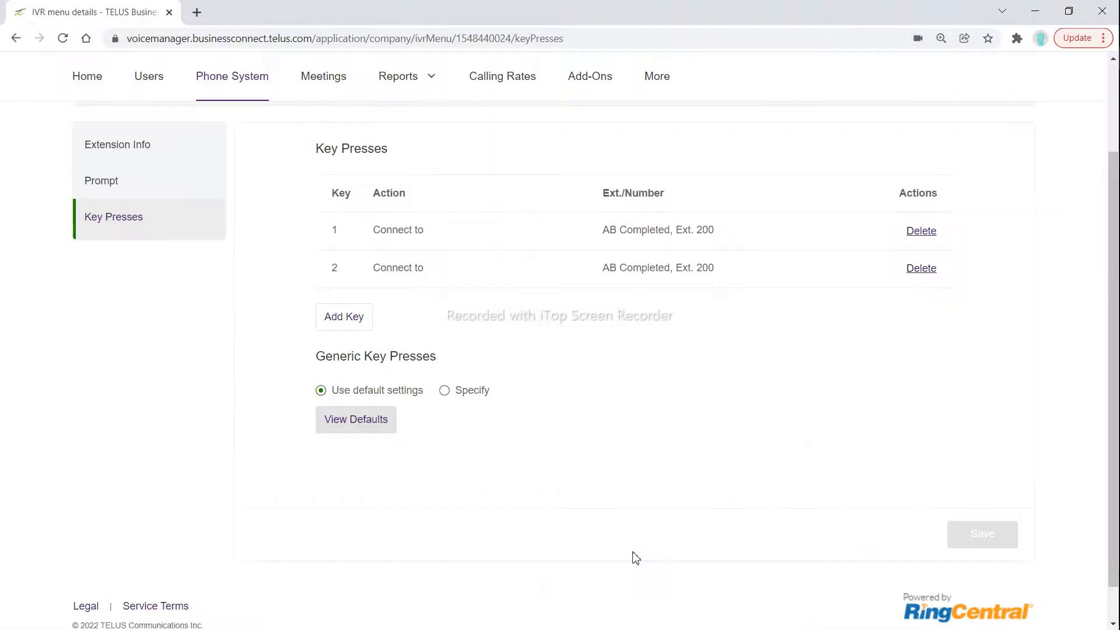
Step: Try specifying custom generic key presses, look through the options for Press #, and return to the default settings
{"action": "left_click", "coordinate": [471, 391]}
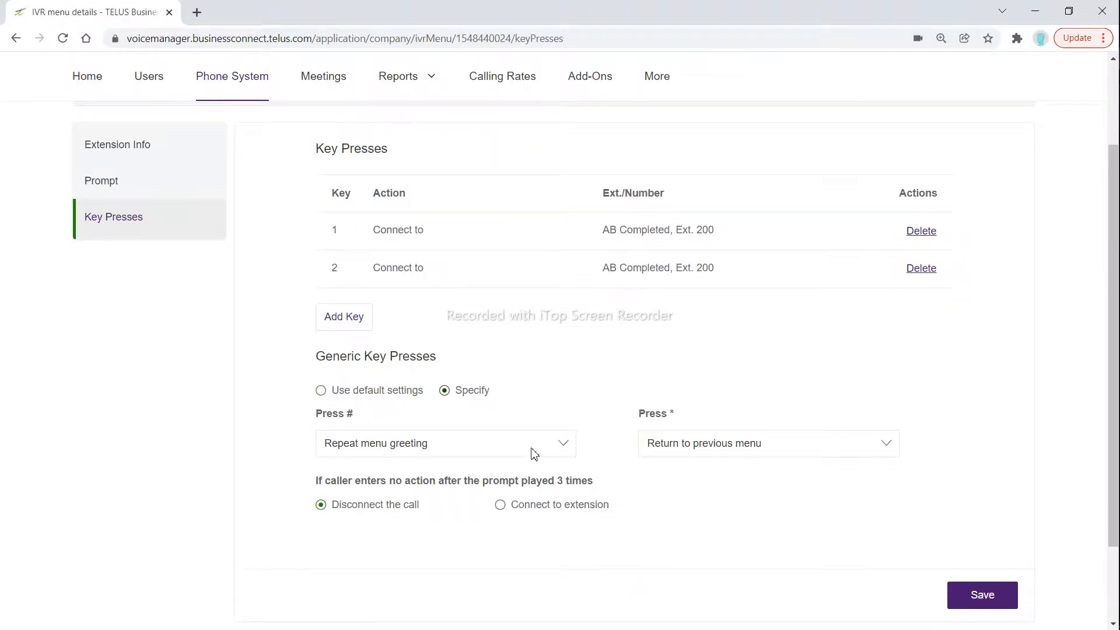
{"action": "left_click", "coordinate": [535, 454]}
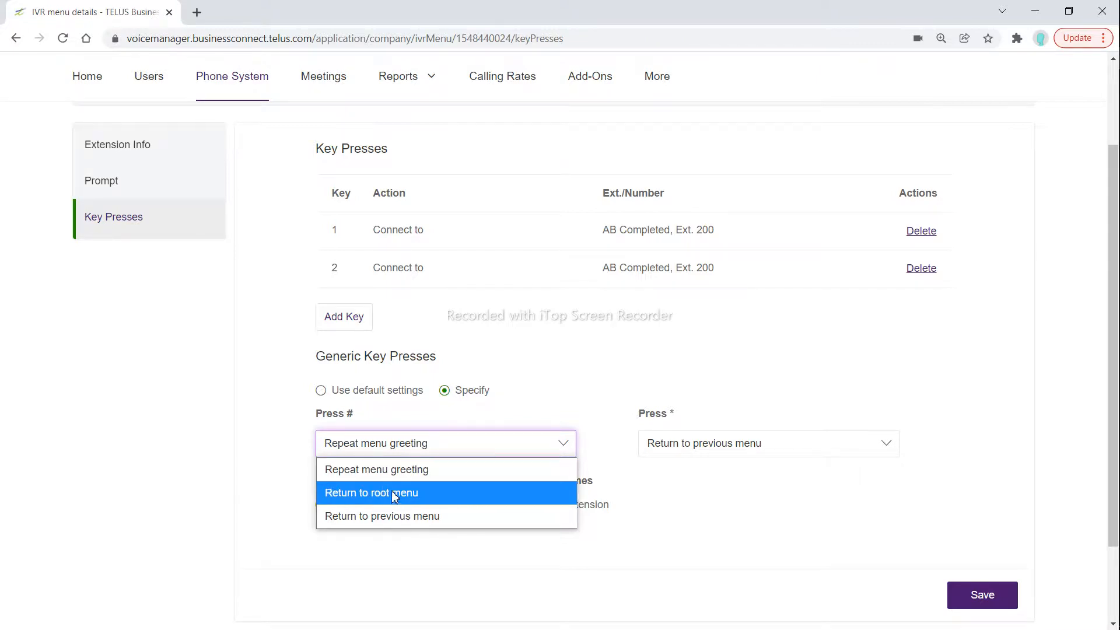
{"action": "left_click", "coordinate": [673, 390]}
{"action": "left_click", "coordinate": [368, 392]}
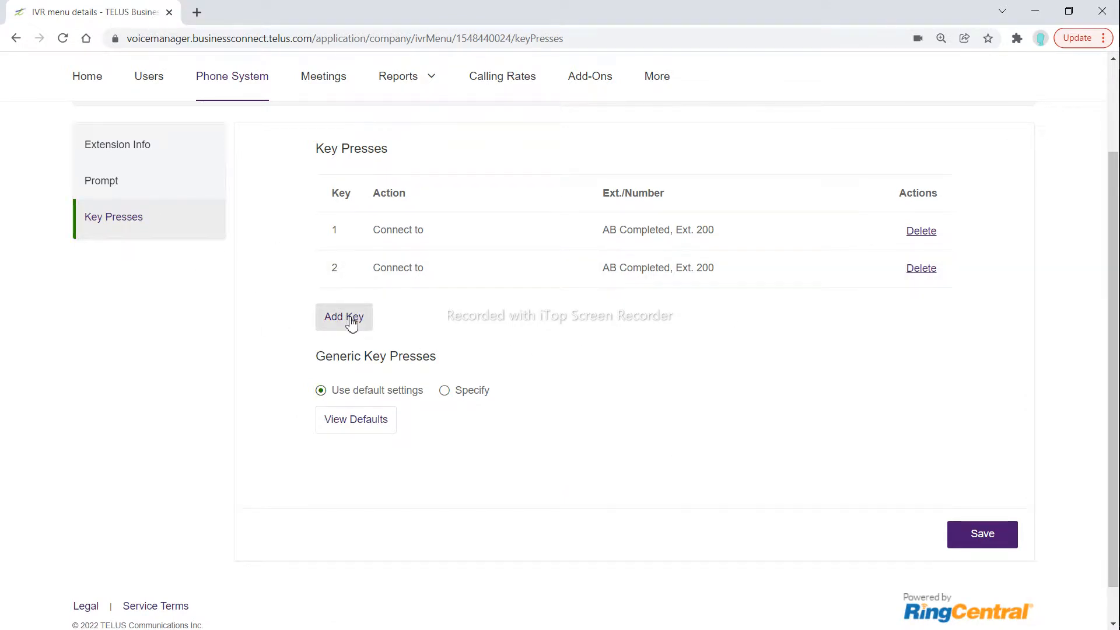
Step: Assign key 3 to connect to the BC IVR menu, and save the TEST menu's key press settings
{"action": "left_click", "coordinate": [352, 322]}
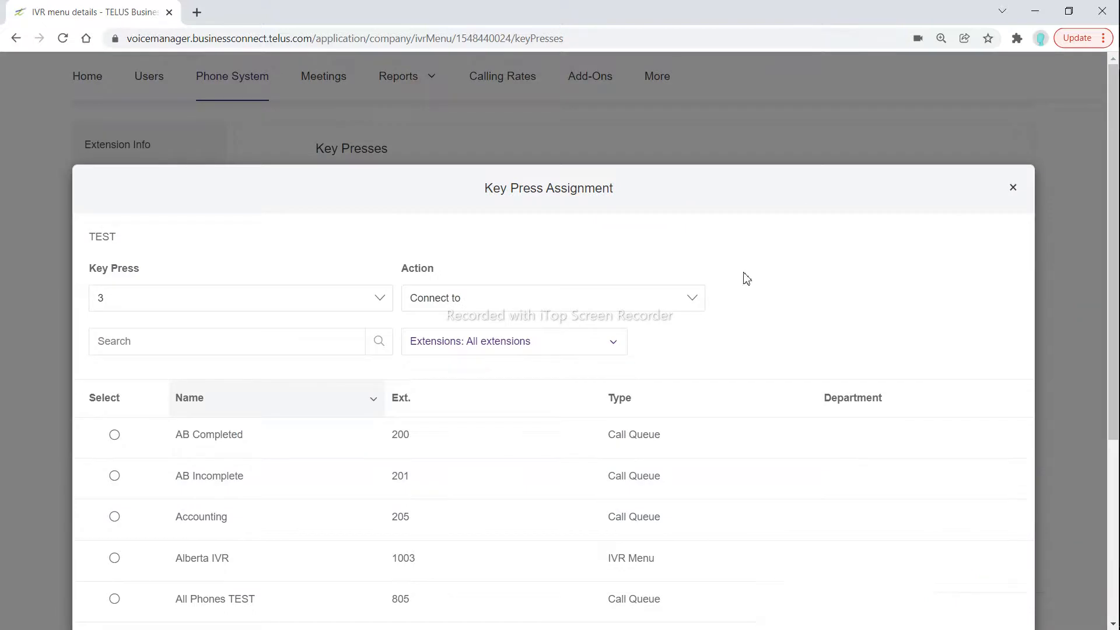
{"action": "scroll", "coordinate": [746, 279], "scroll_direction": "down", "scroll_amount": 5}
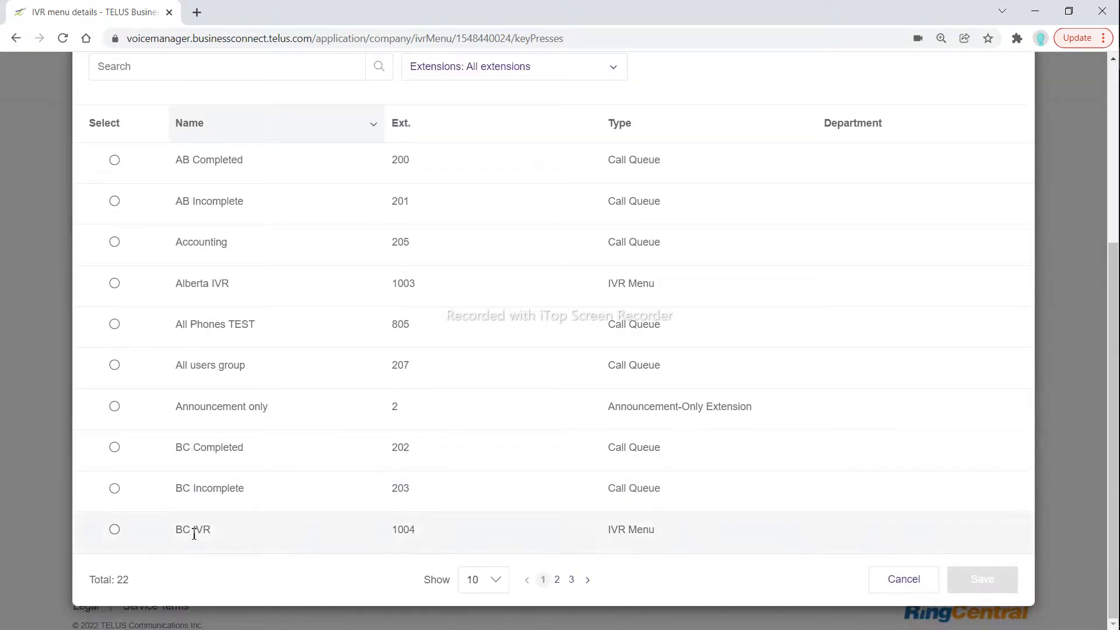
{"action": "left_click", "coordinate": [113, 529]}
{"action": "left_click", "coordinate": [994, 585]}
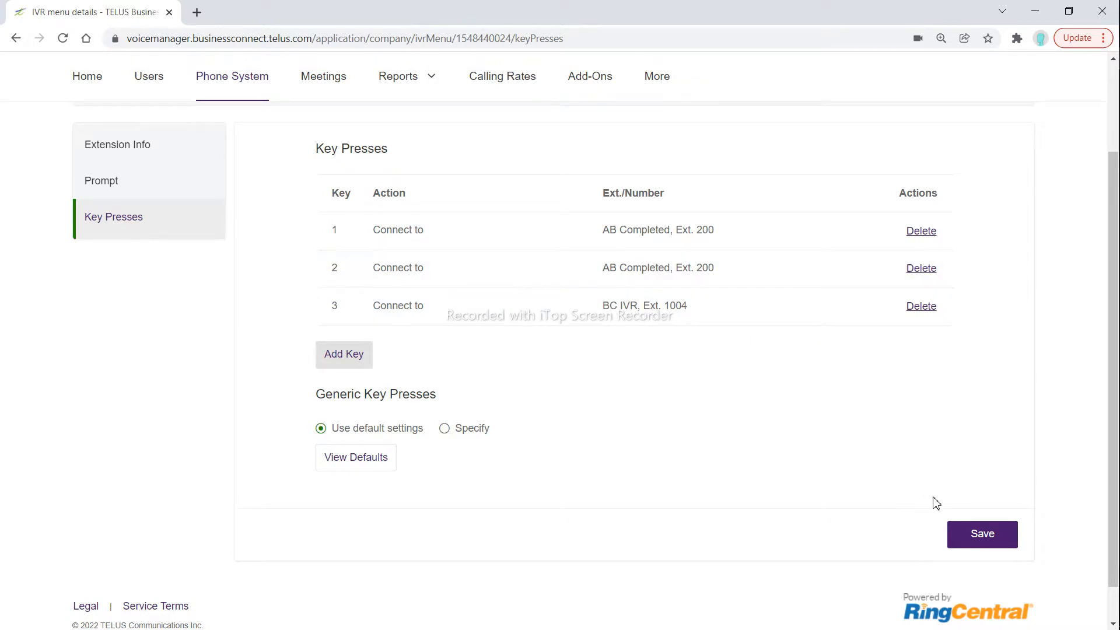
{"action": "left_click", "coordinate": [969, 540]}
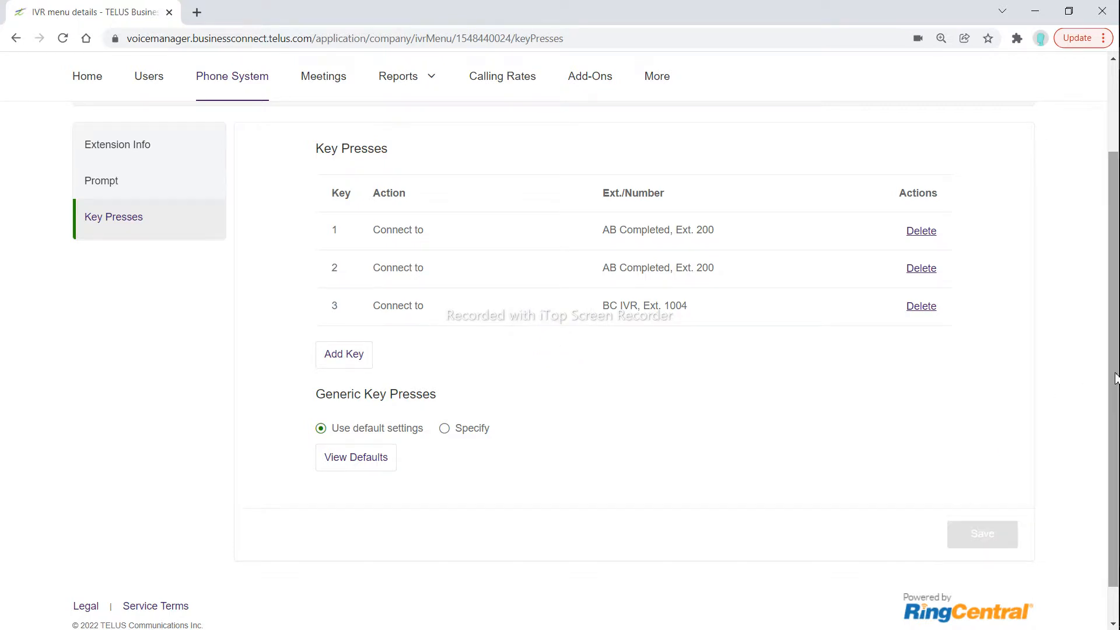
Step: Return to the list of IVR menus and reopen the TEST menu's key presses
{"action": "scroll", "coordinate": [1102, 373], "scroll_direction": "up", "scroll_amount": 2}
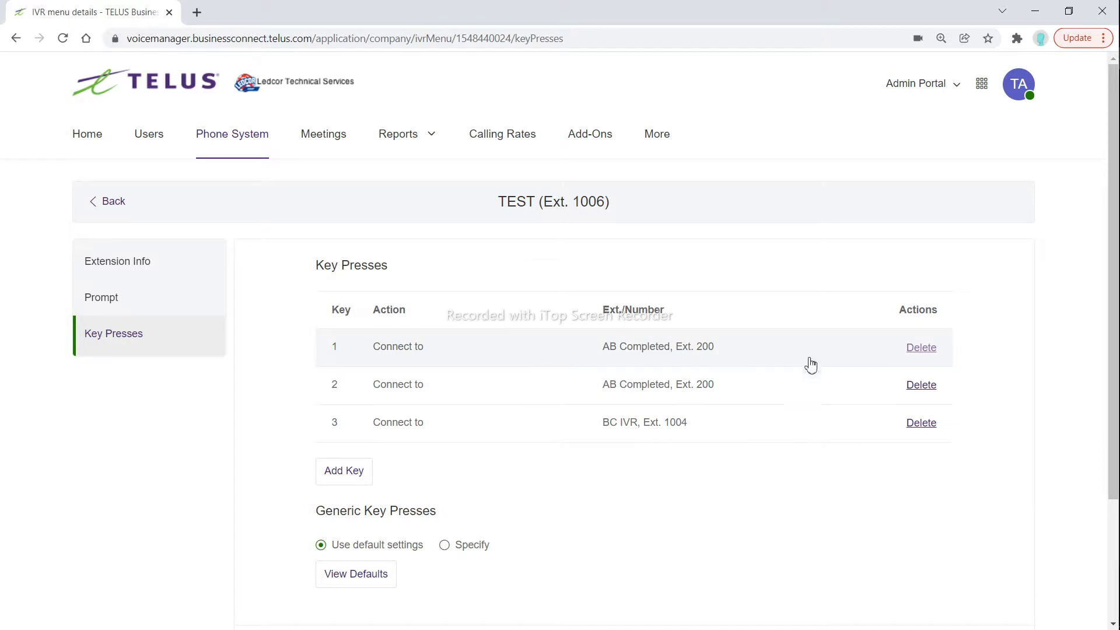
{"action": "left_click", "coordinate": [108, 202]}
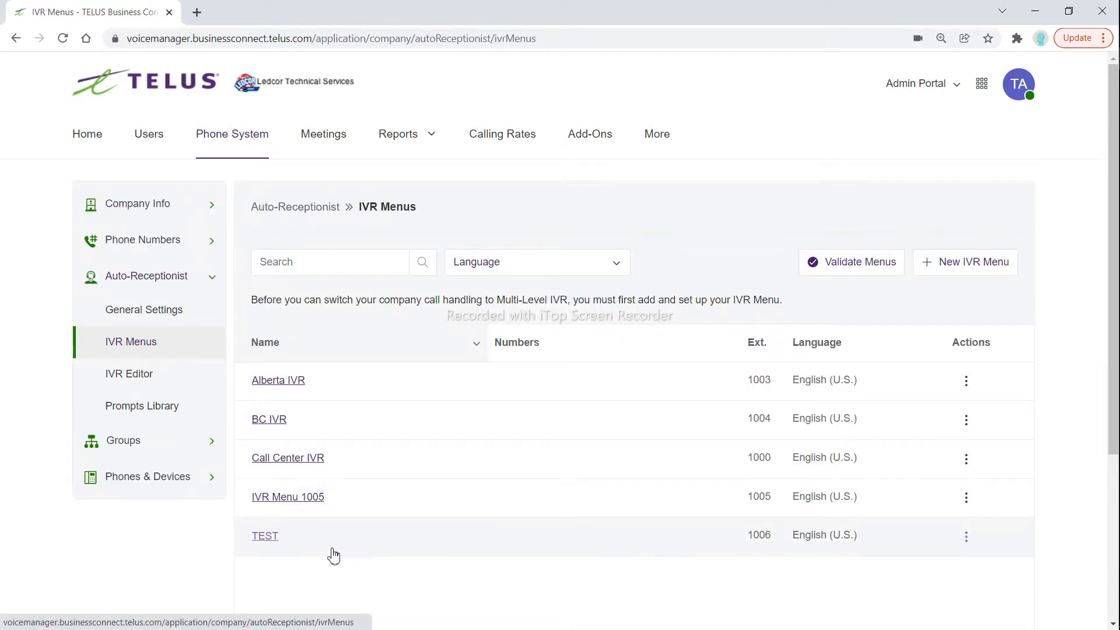
{"action": "left_click", "coordinate": [264, 539]}
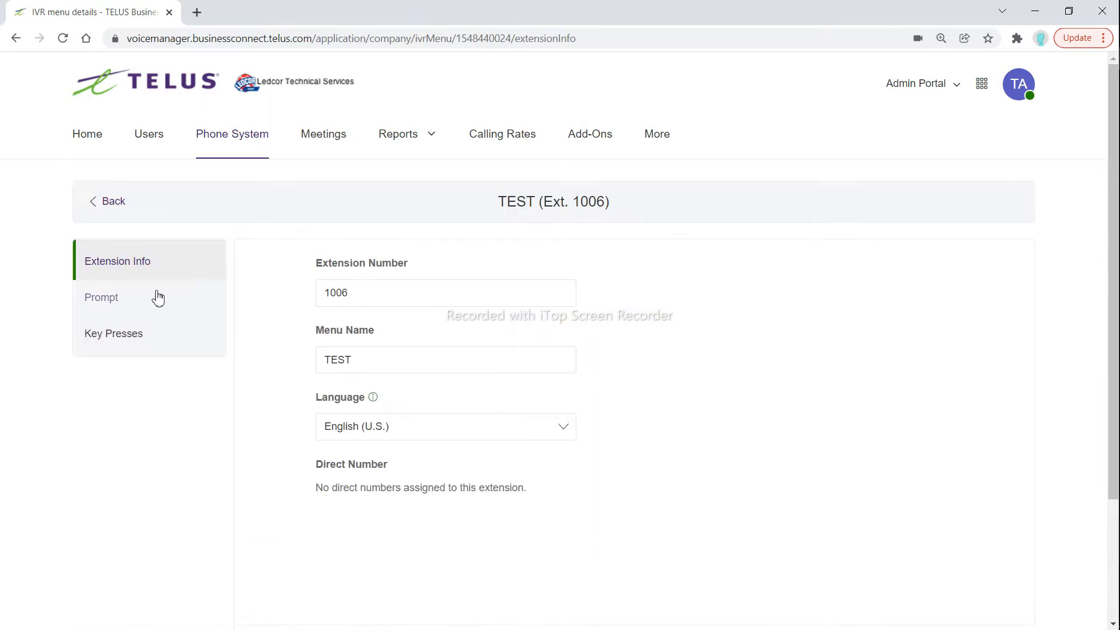
{"action": "left_click", "coordinate": [110, 336]}
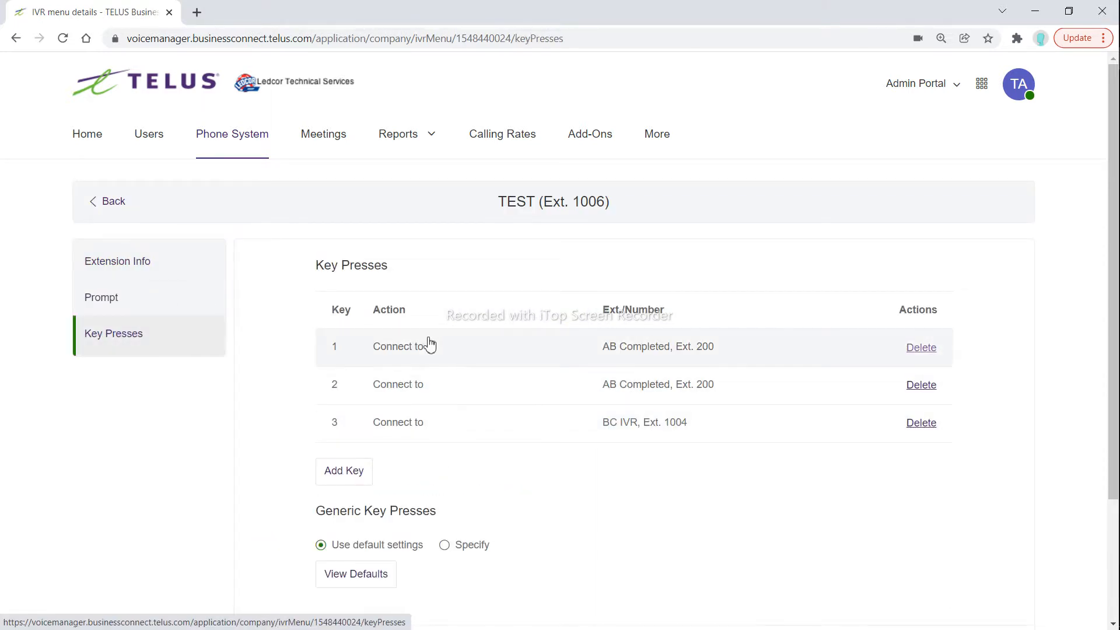
Step: Delete the key 1 assignment from the TEST menu and confirm the deletion
{"action": "left_click", "coordinate": [932, 357]}
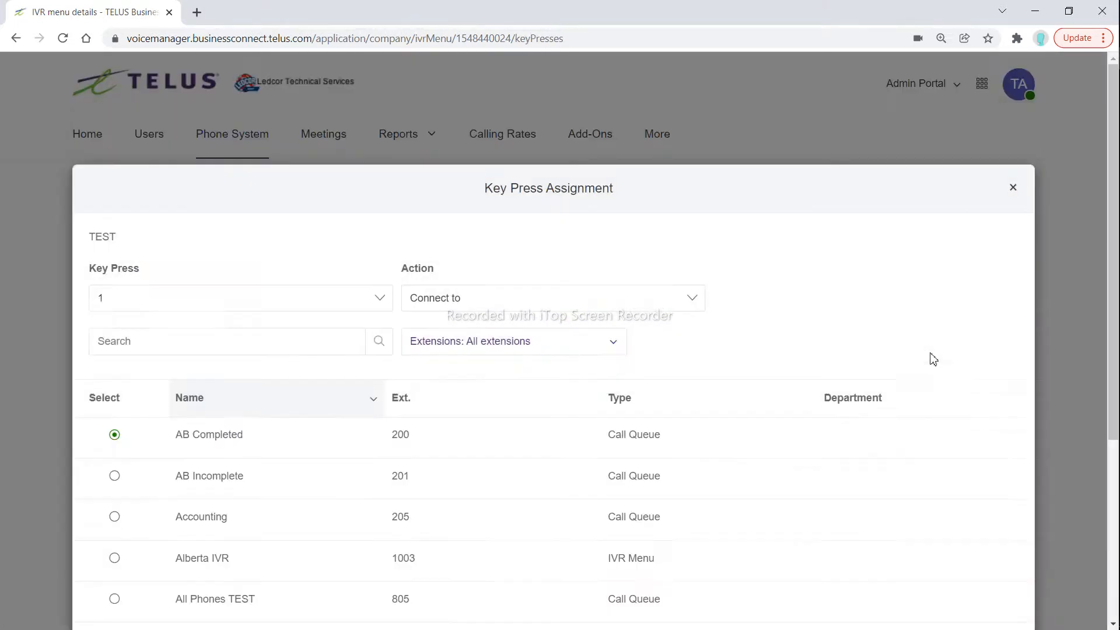
{"action": "left_click", "coordinate": [1013, 189]}
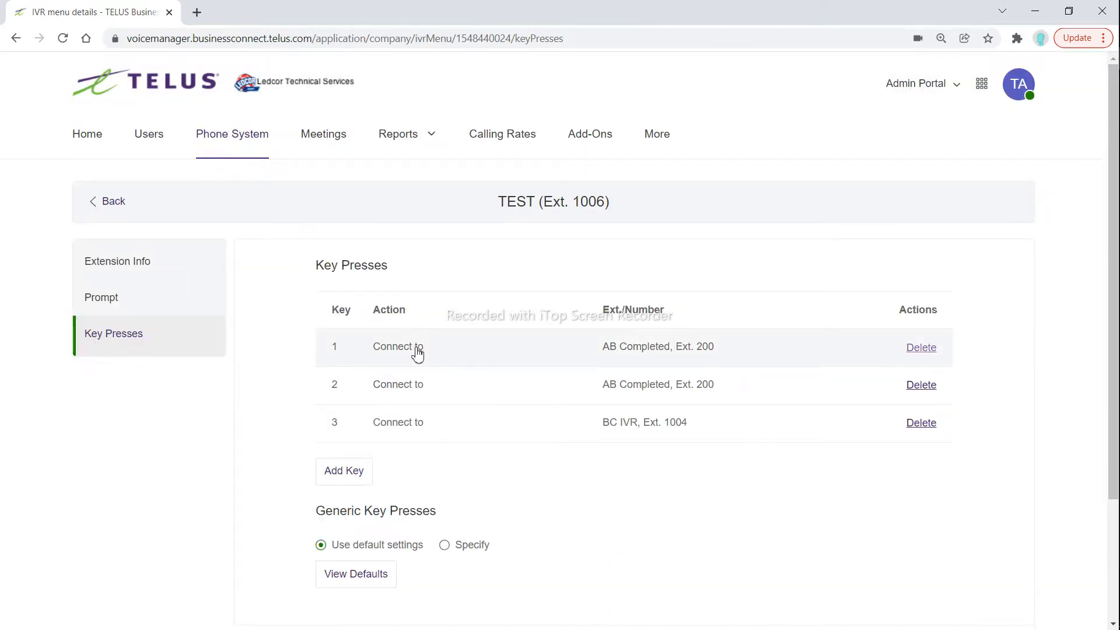
{"action": "left_click", "coordinate": [934, 347]}
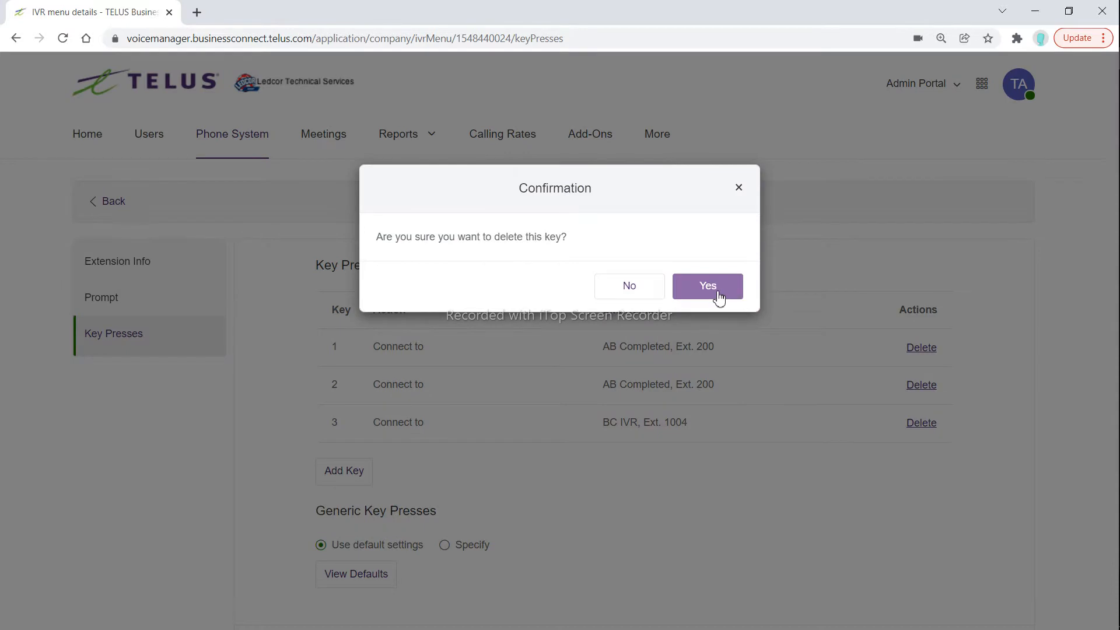
{"action": "left_click", "coordinate": [719, 294]}
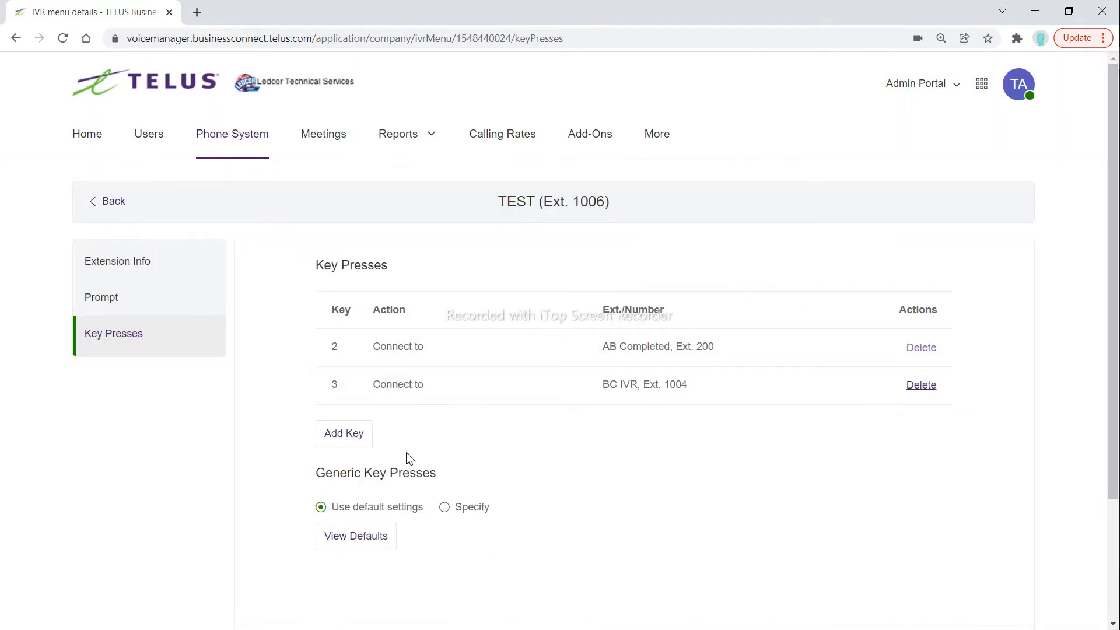
Step: Add key 1 to the TEST menu again, connecting it to the Announcement only extension, and save the assignment
{"action": "left_click", "coordinate": [355, 441]}
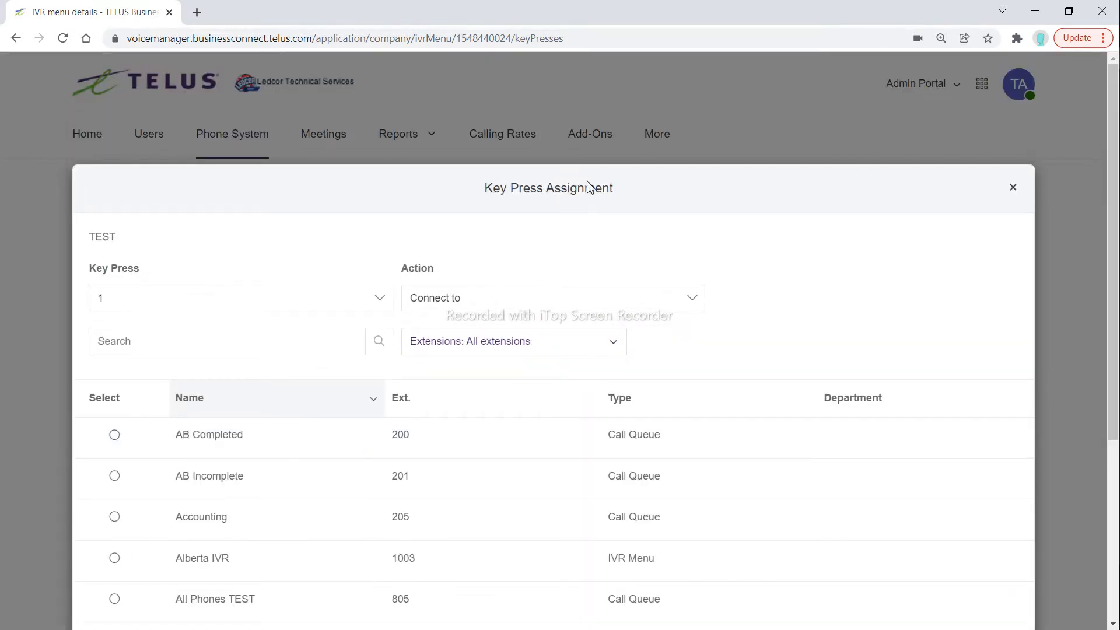
{"action": "scroll", "coordinate": [776, 245], "scroll_direction": "down", "scroll_amount": 3}
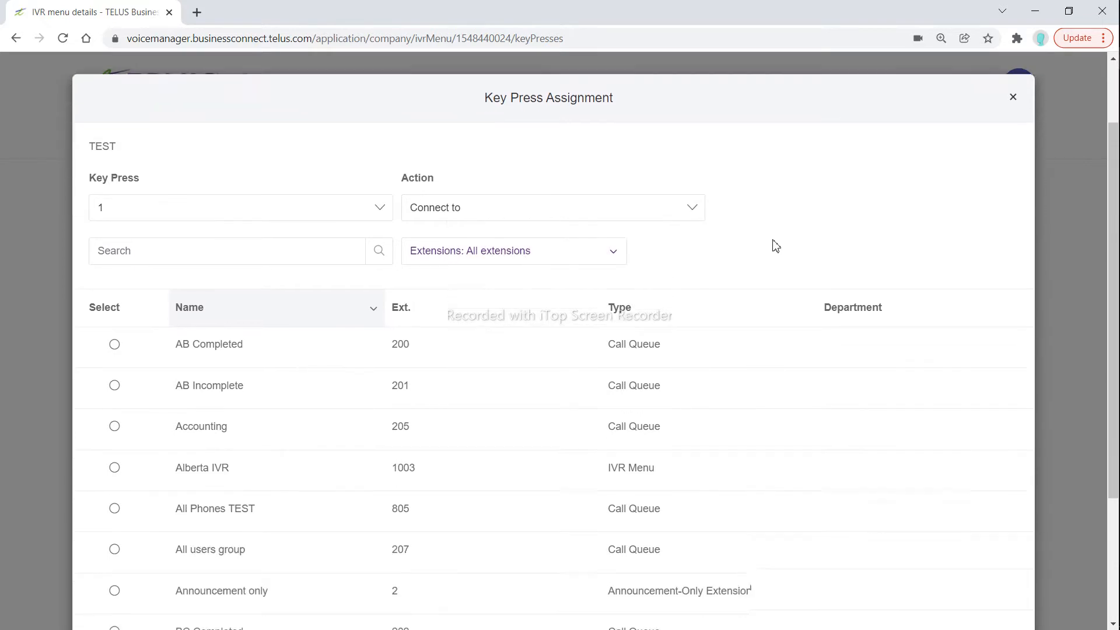
{"action": "left_click", "coordinate": [248, 532]}
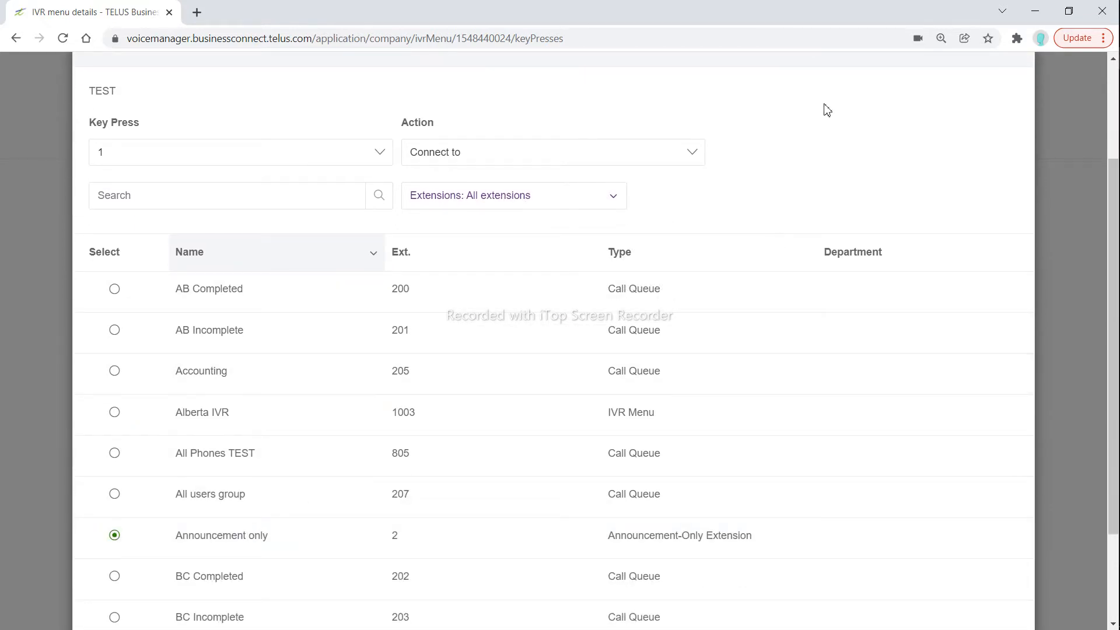
{"action": "scroll", "coordinate": [902, 388], "scroll_direction": "down", "scroll_amount": 2}
{"action": "left_click", "coordinate": [982, 579]}
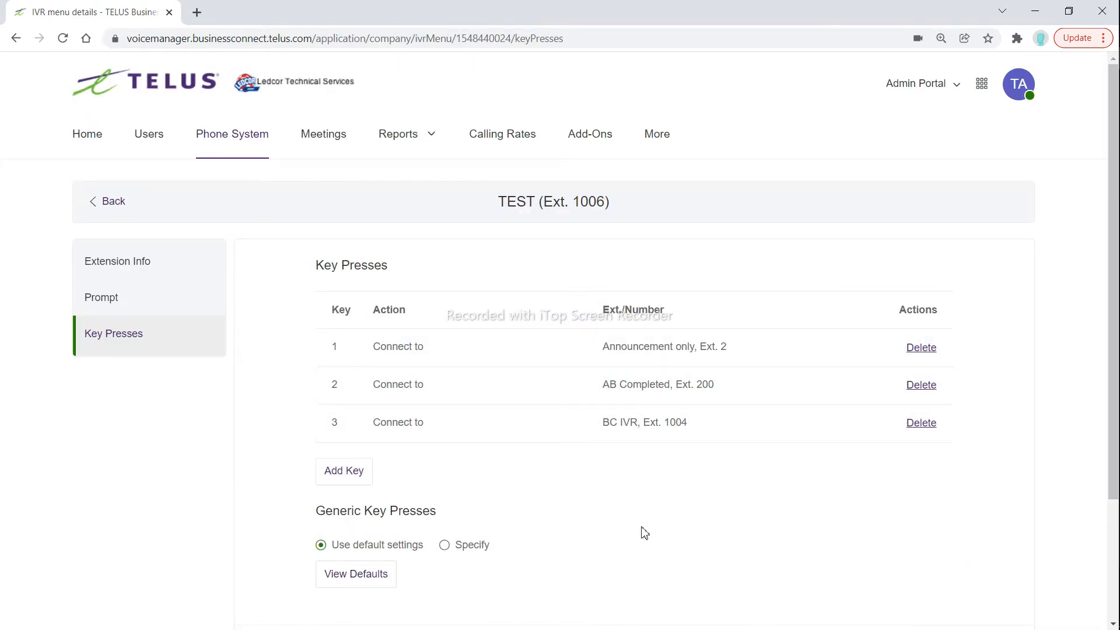
Step: Switch the generic key presses to custom and back to the default settings, and save the TEST menu's key presses
{"action": "scroll", "coordinate": [644, 533], "scroll_direction": "down", "scroll_amount": 3}
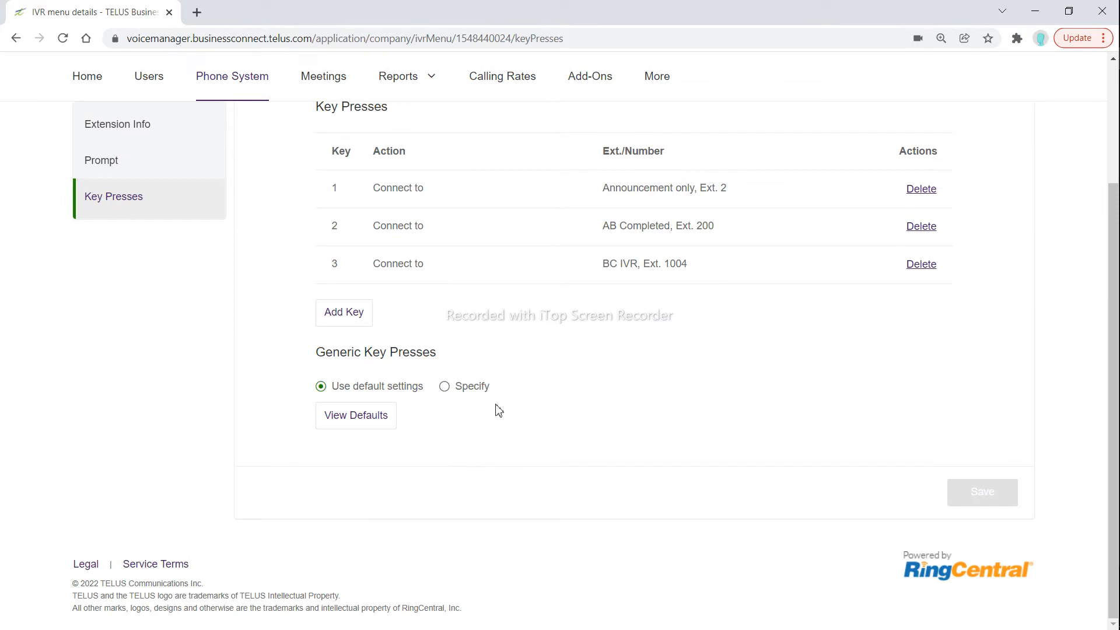
{"action": "left_click", "coordinate": [454, 389]}
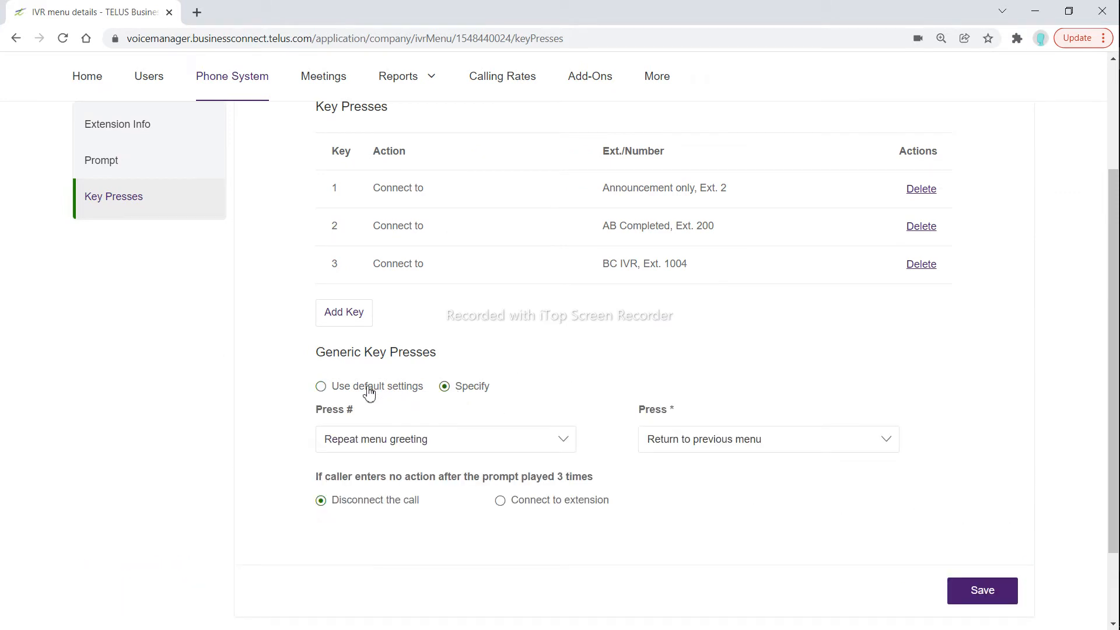
{"action": "left_click", "coordinate": [367, 388]}
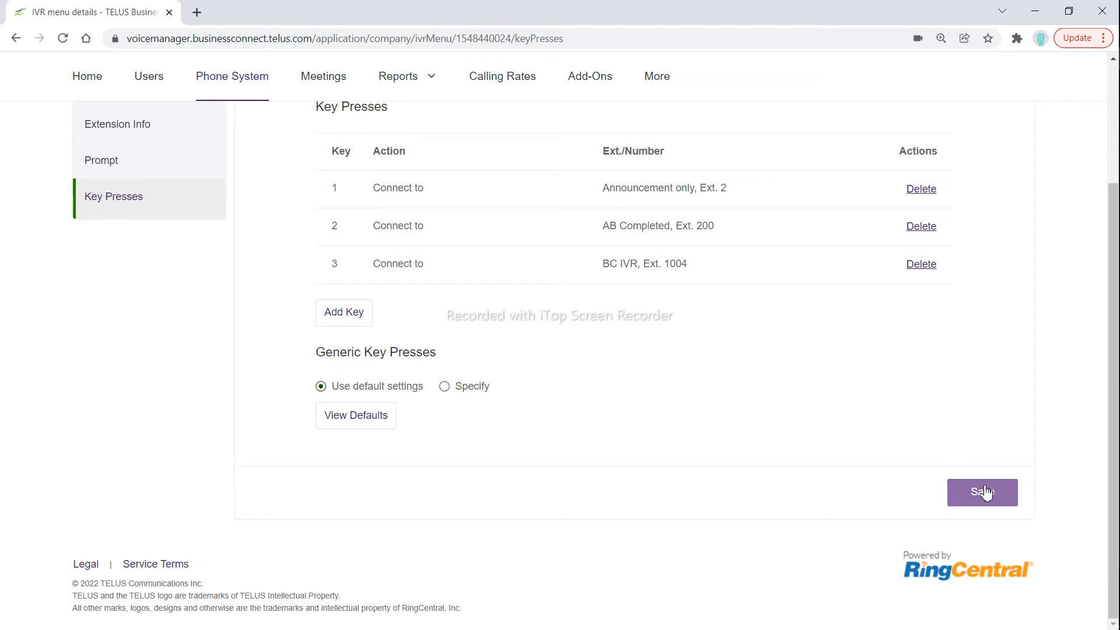
{"action": "left_click", "coordinate": [988, 491]}
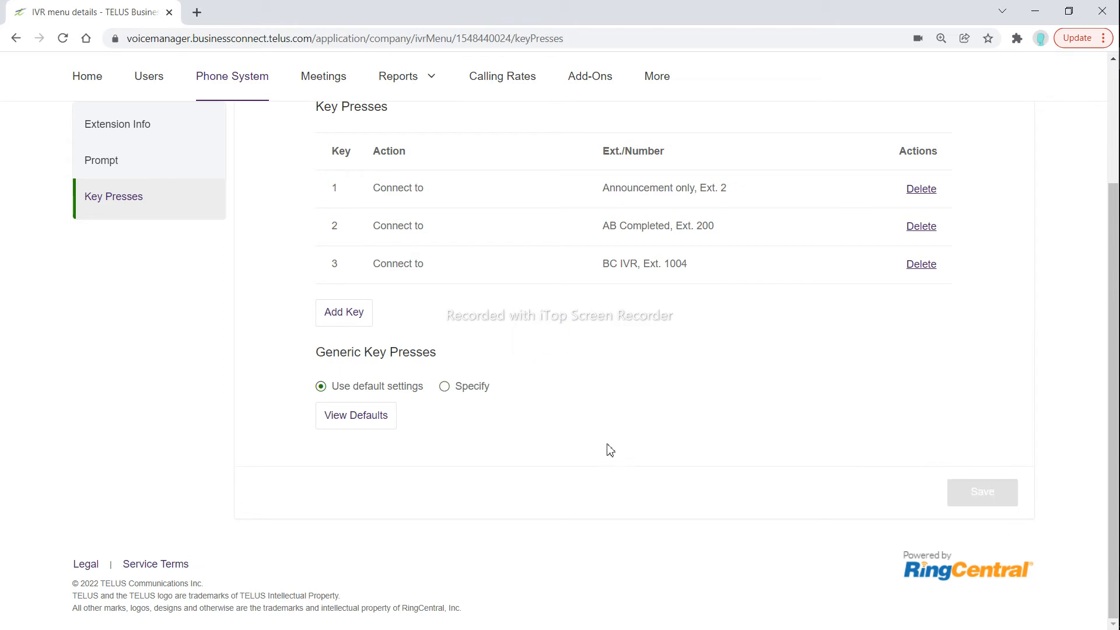
{"action": "scroll", "coordinate": [606, 440], "scroll_direction": "up", "scroll_amount": 3}
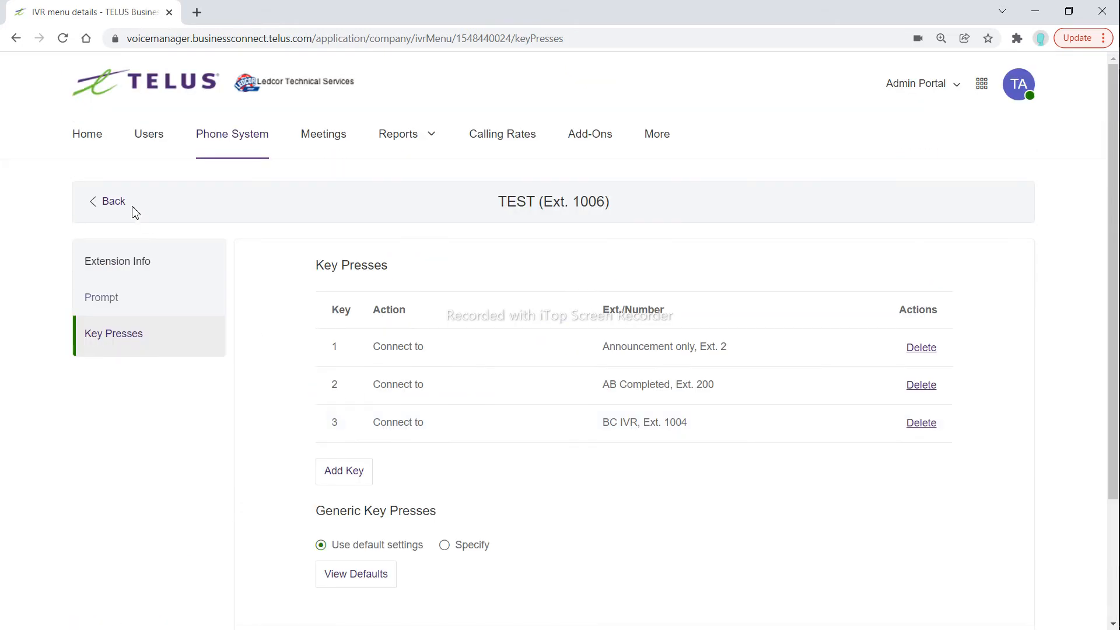